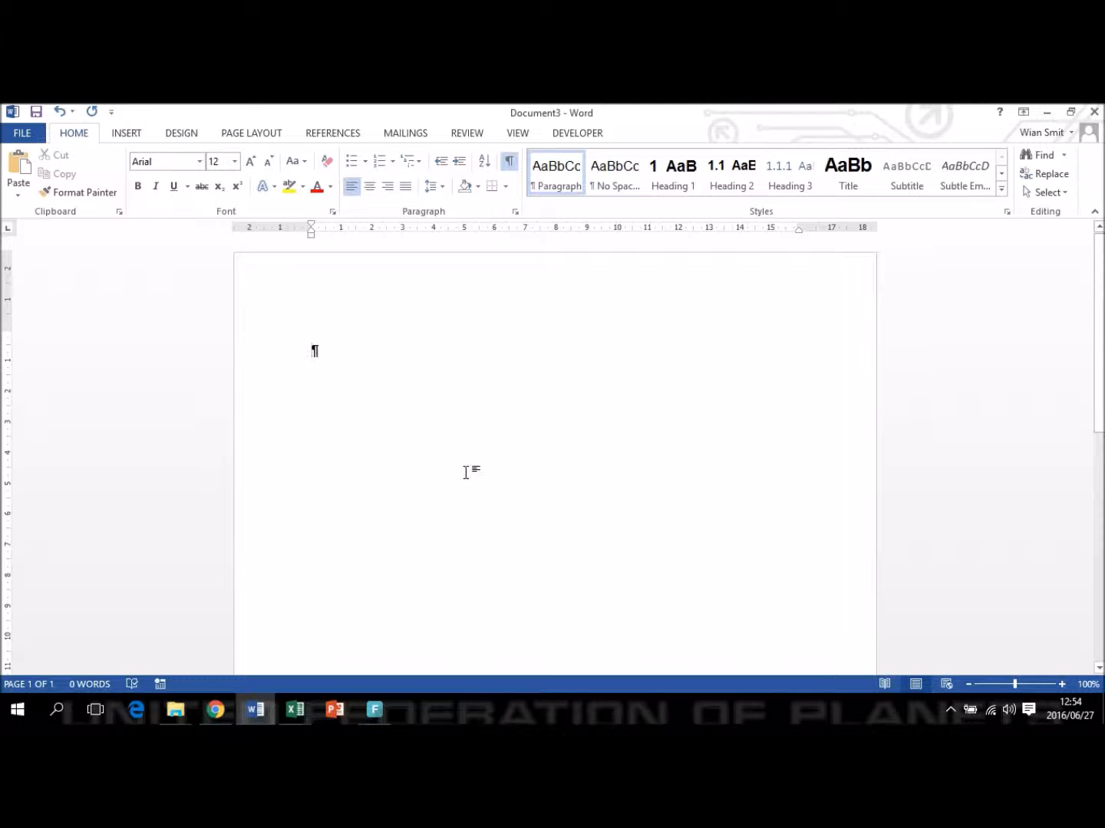
Step: Switch to the Book1 workbook in Excel and insert a Scatter with Smooth Lines chart from cells A3:B27
mouse_move(304, 721)
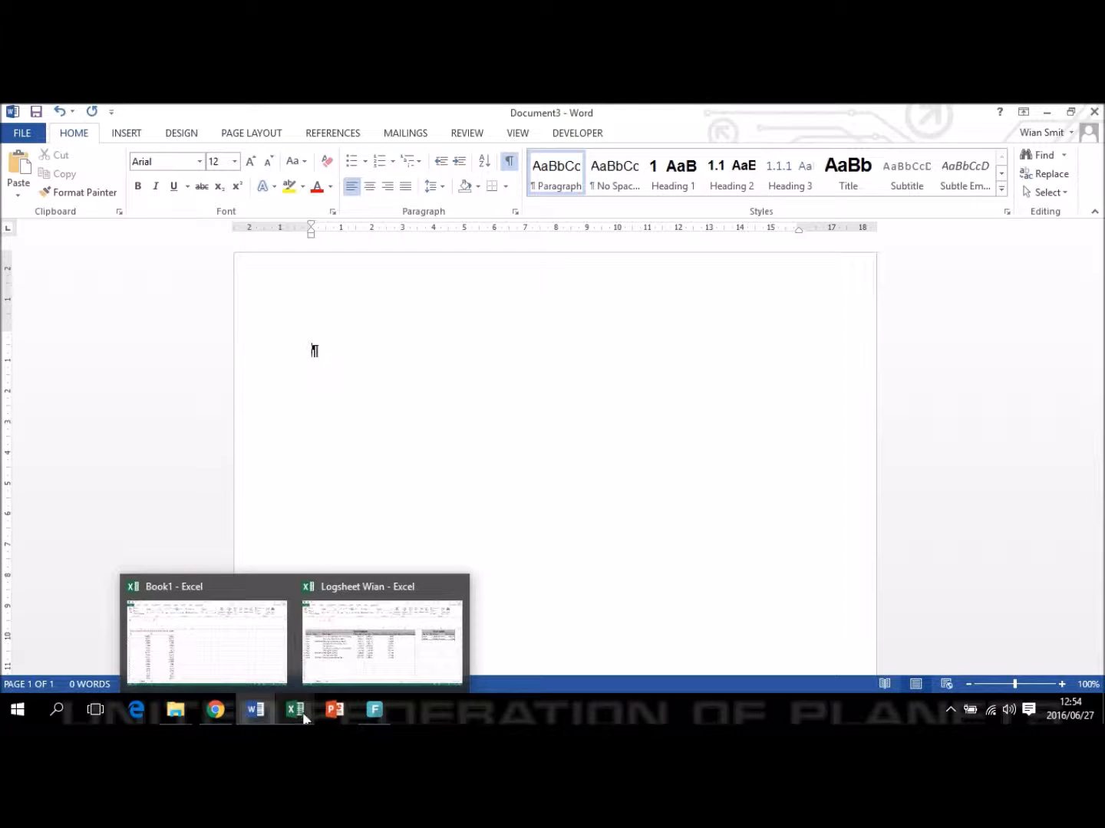
left_click(228, 624)
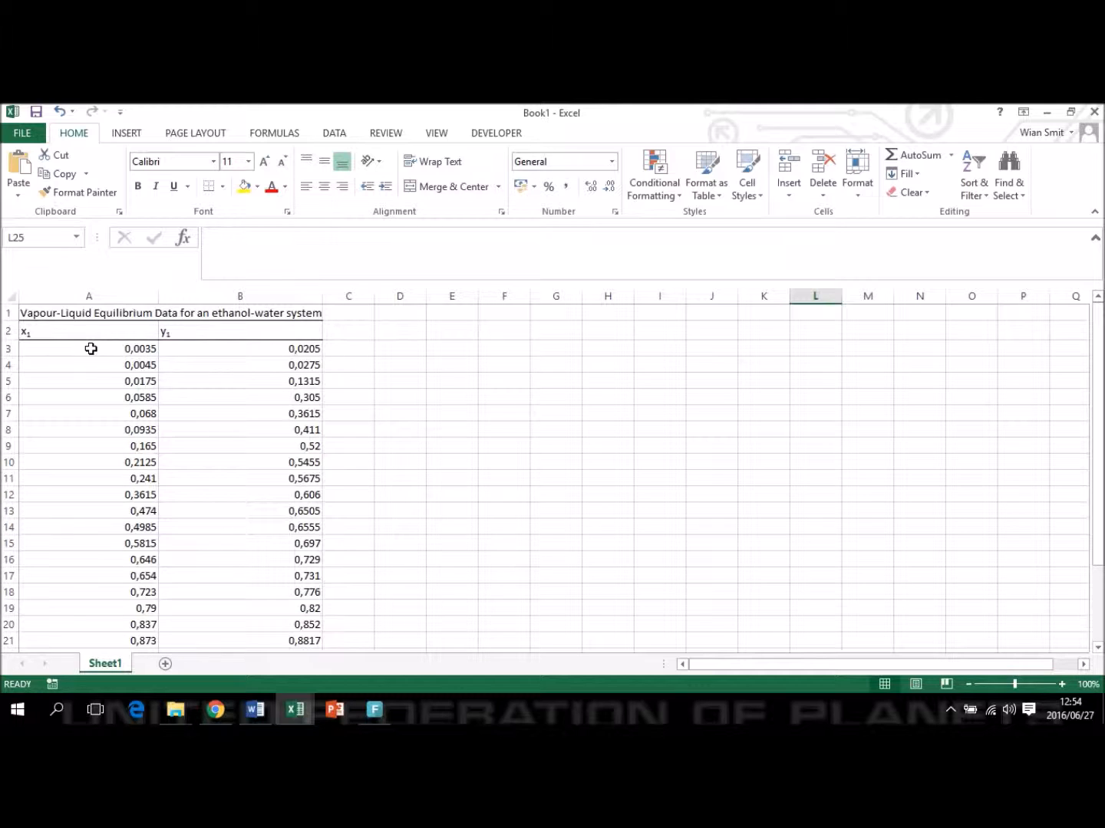
left_click_drag(90, 349, 209, 623)
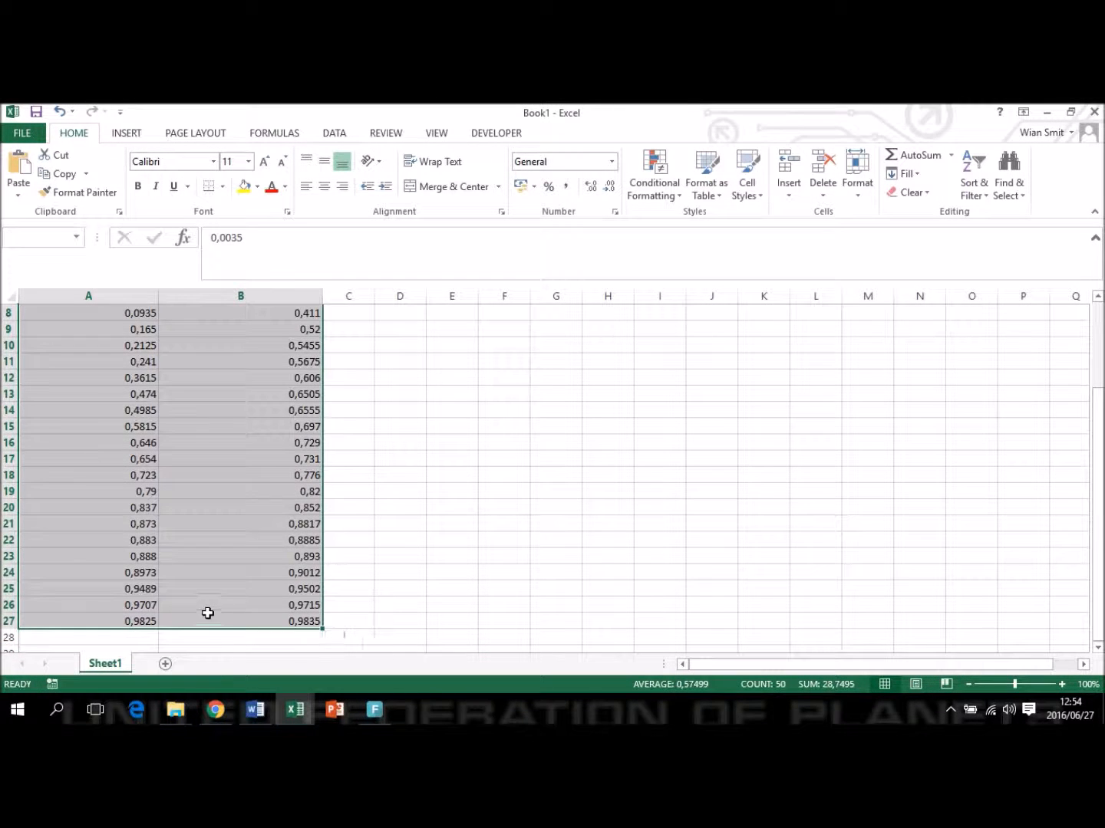
left_click(128, 137)
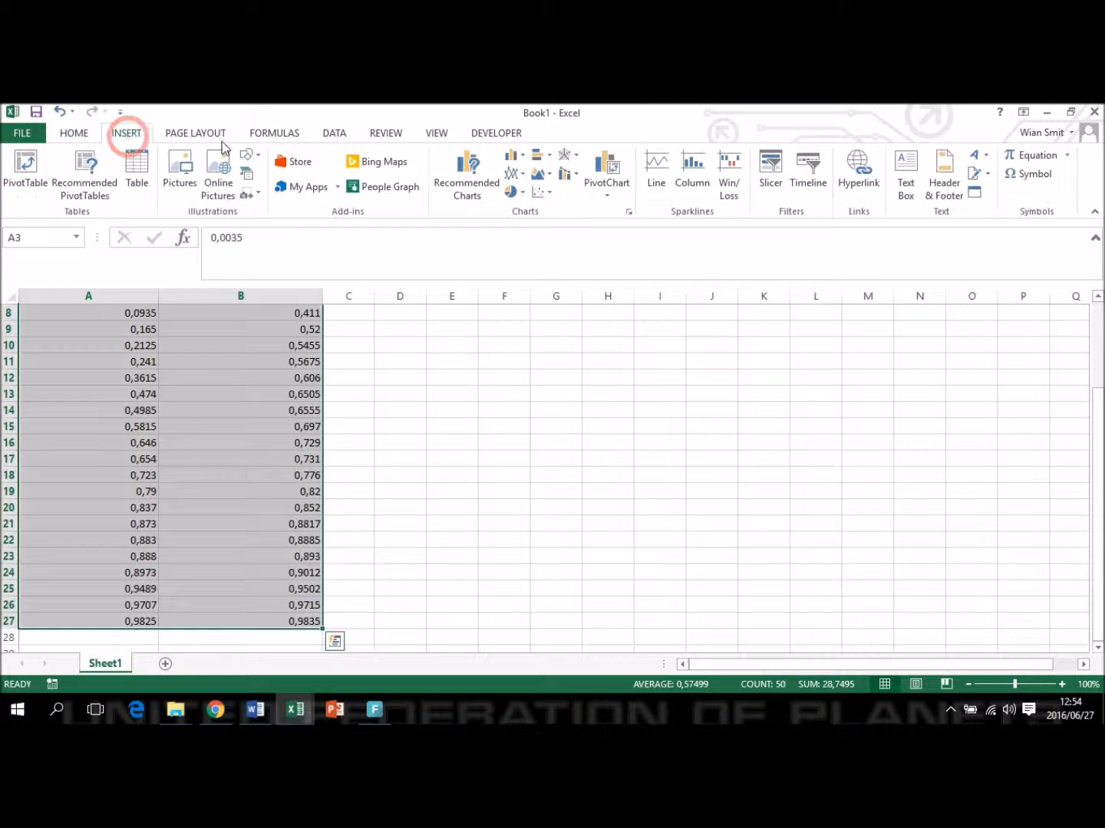
left_click(552, 196)
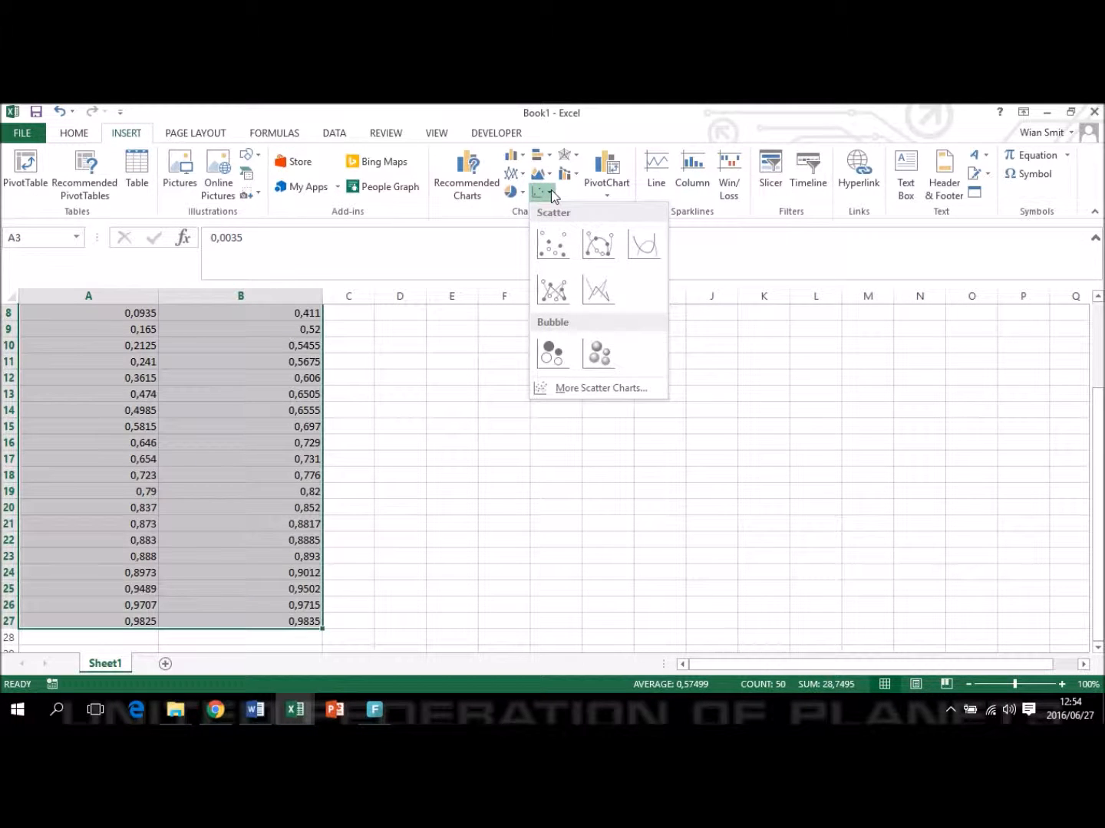
left_click(648, 245)
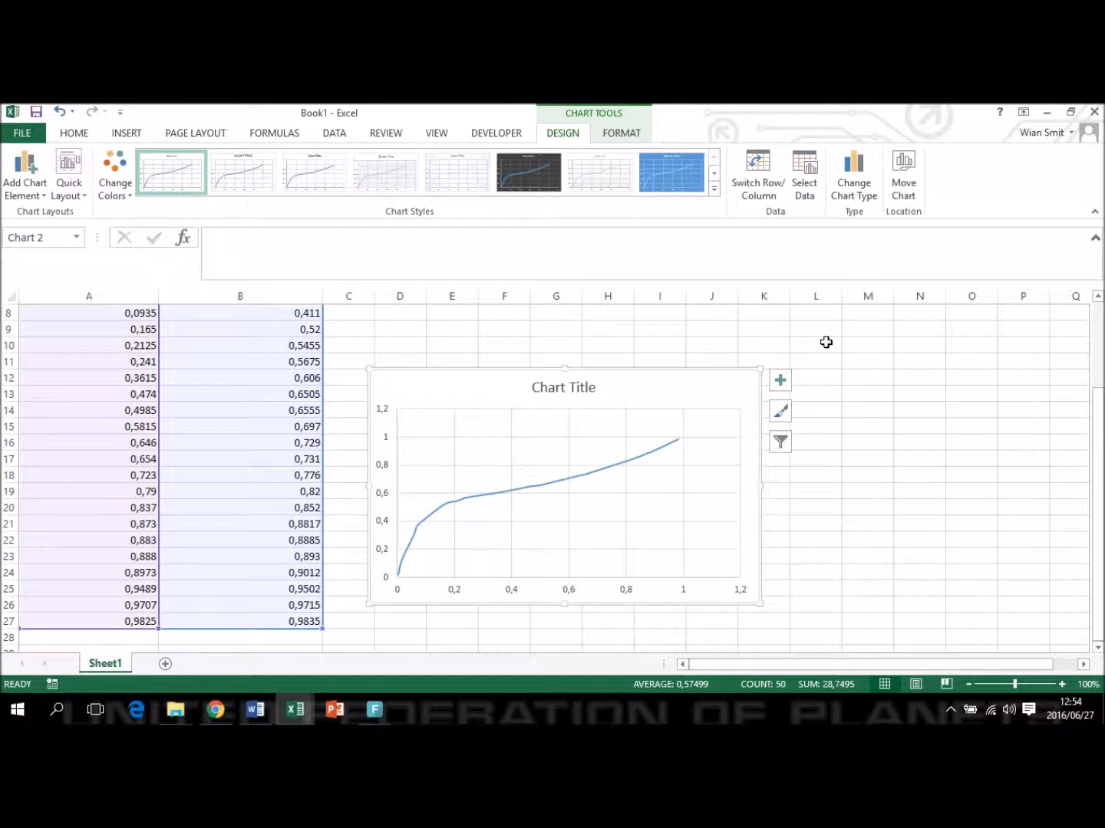
Step: Add a chart data series named "y=x" with its X values taken from Sheet1 cells A3:A27
right_click(598, 511)
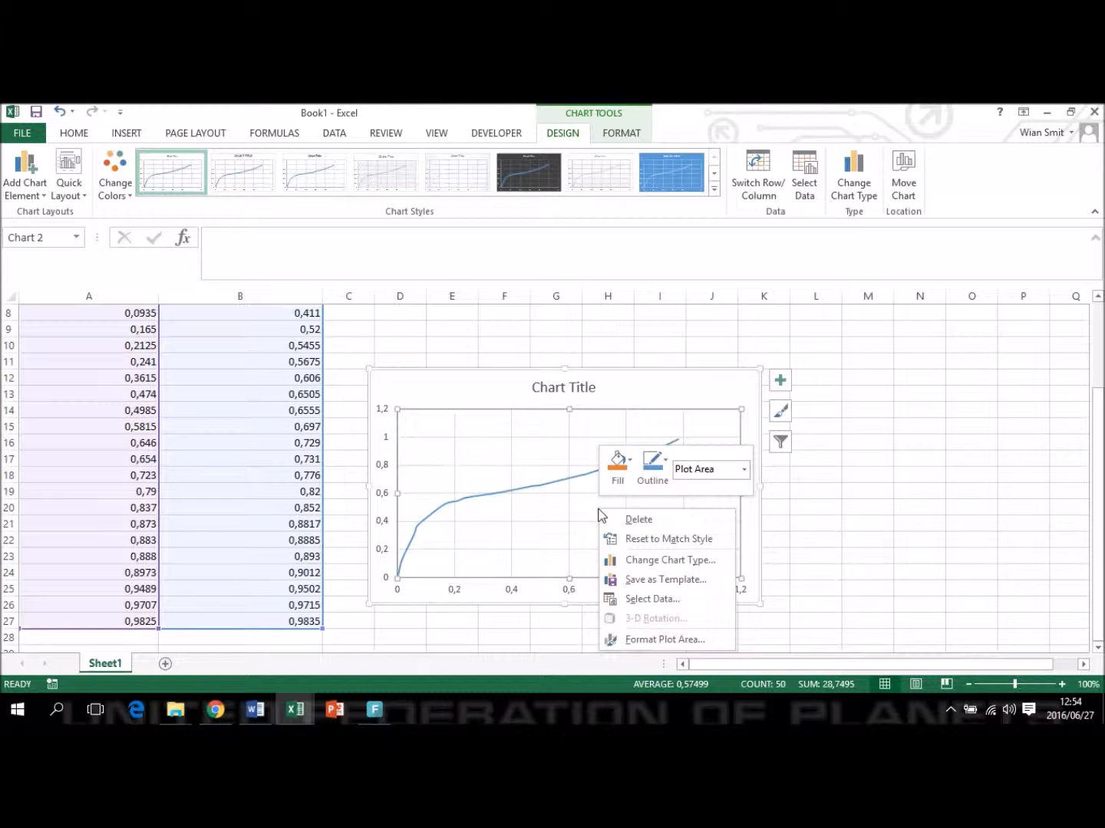
left_click(657, 601)
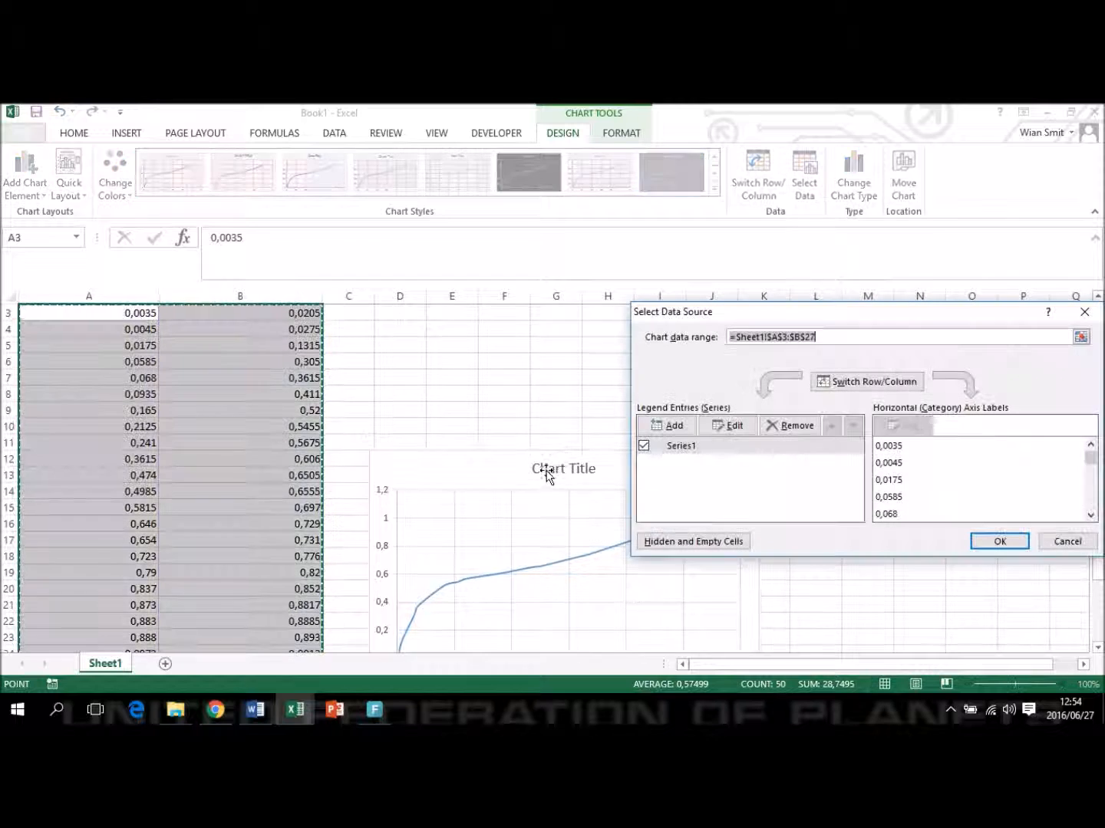
left_click(665, 425)
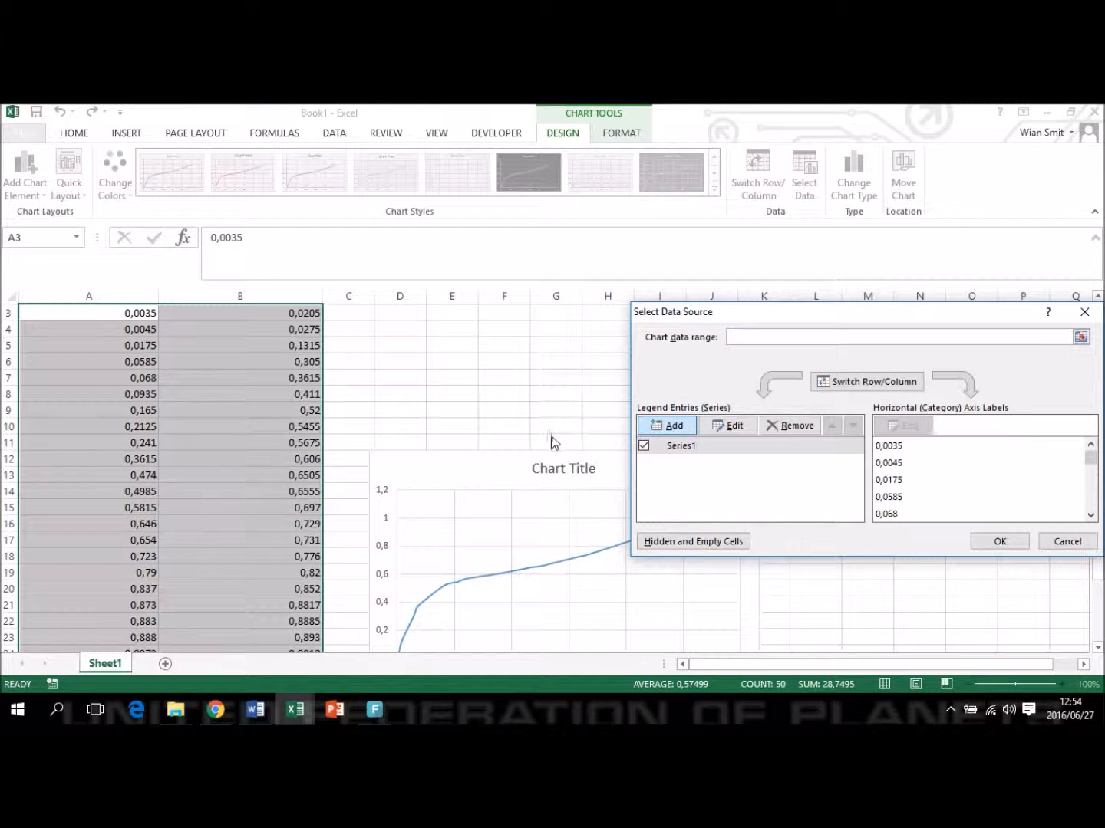
left_click(666, 426)
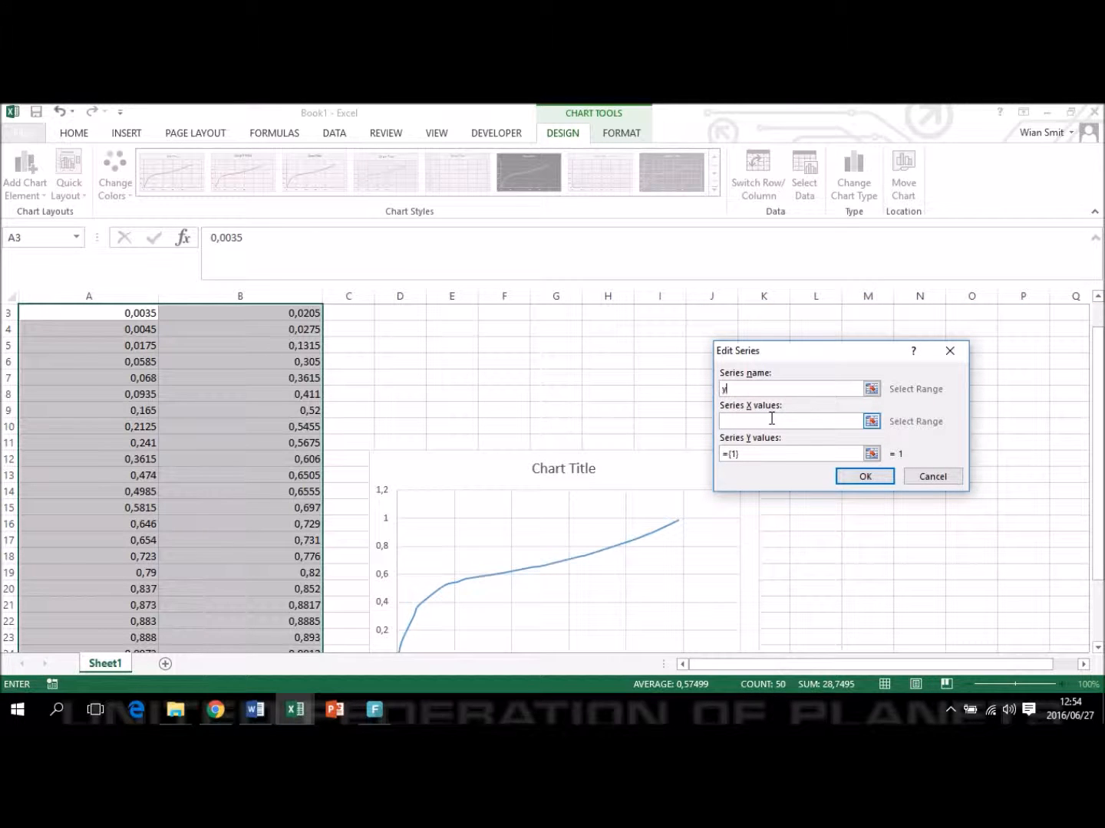
type("y=x")
left_click(766, 418)
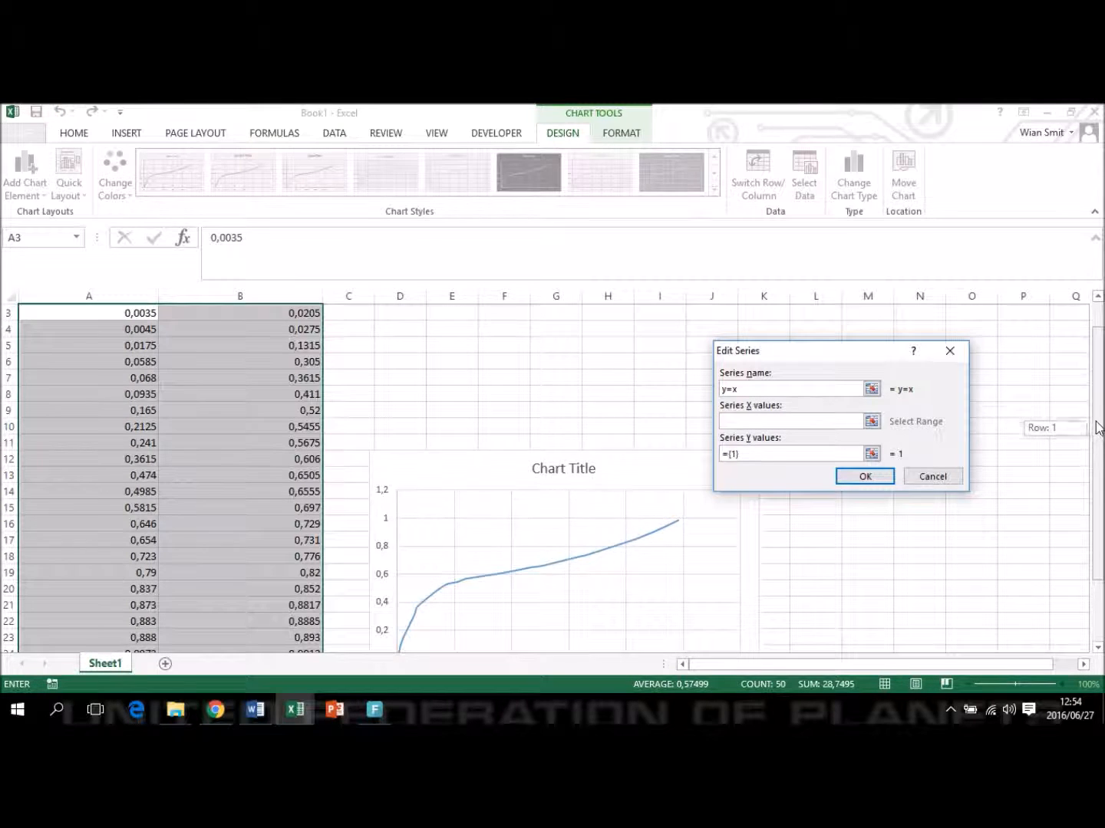
scroll(1089, 424, "up", 1)
left_click(81, 349)
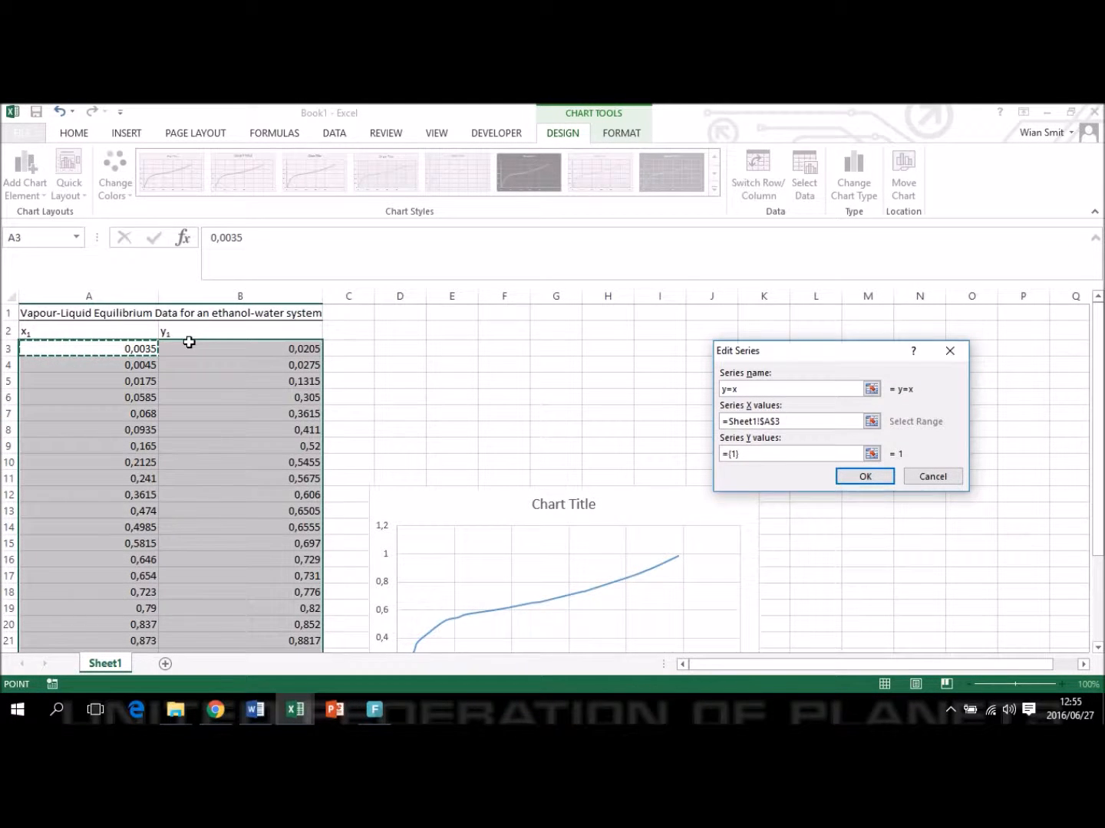
key("ctrl+shift+Down")
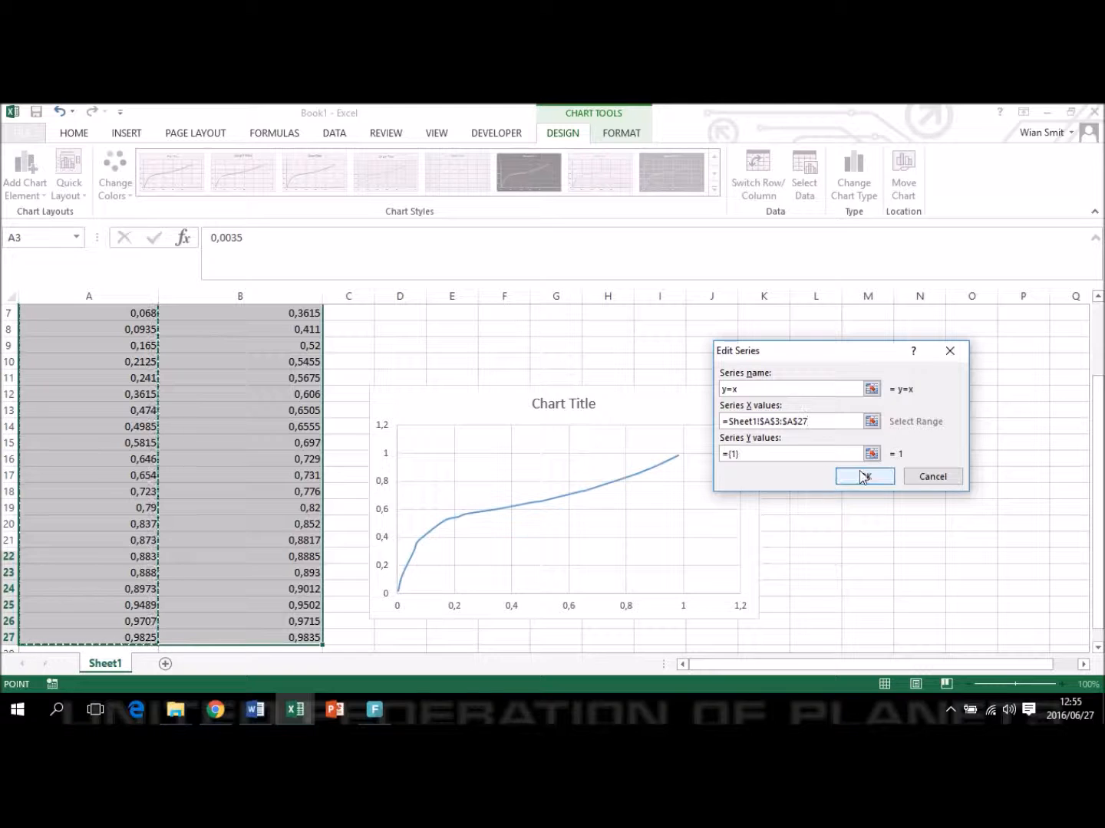
Step: Set the y=x series' Y values to Sheet1 cells A3:A27 and apply the data source changes
left_click(767, 454)
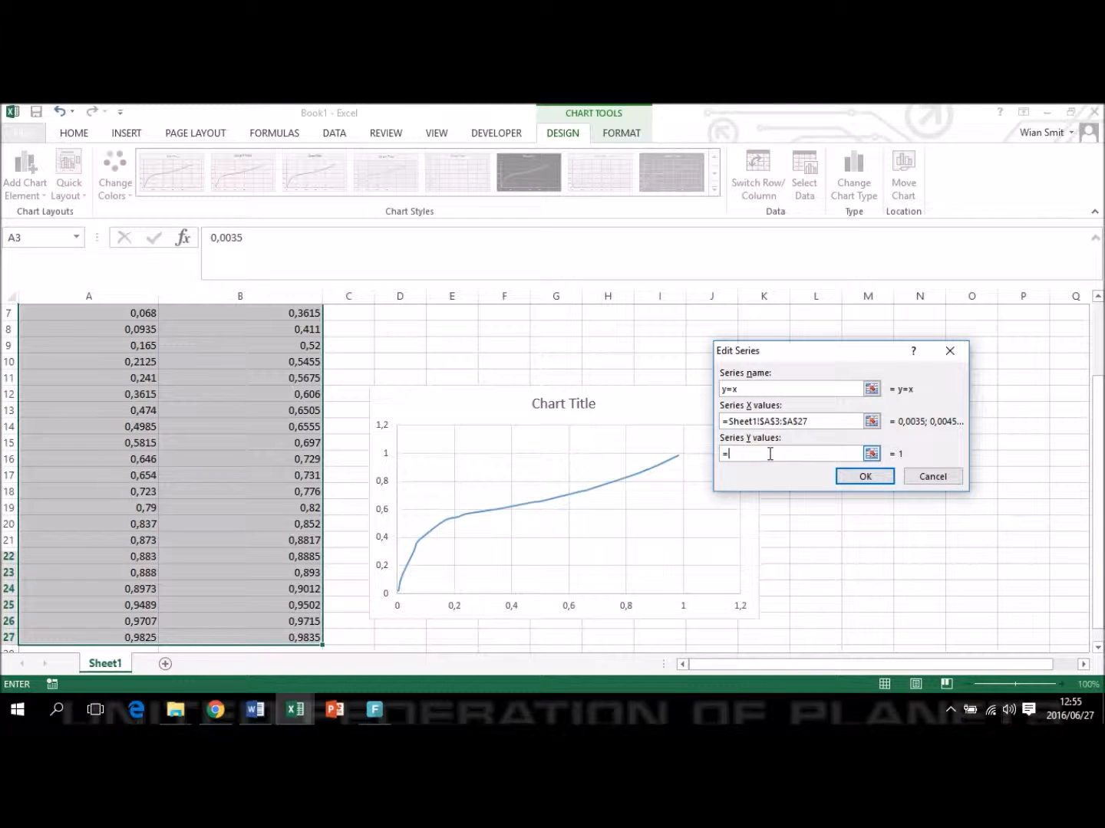
left_click_drag(1098, 491, 1098, 440)
left_click(107, 314)
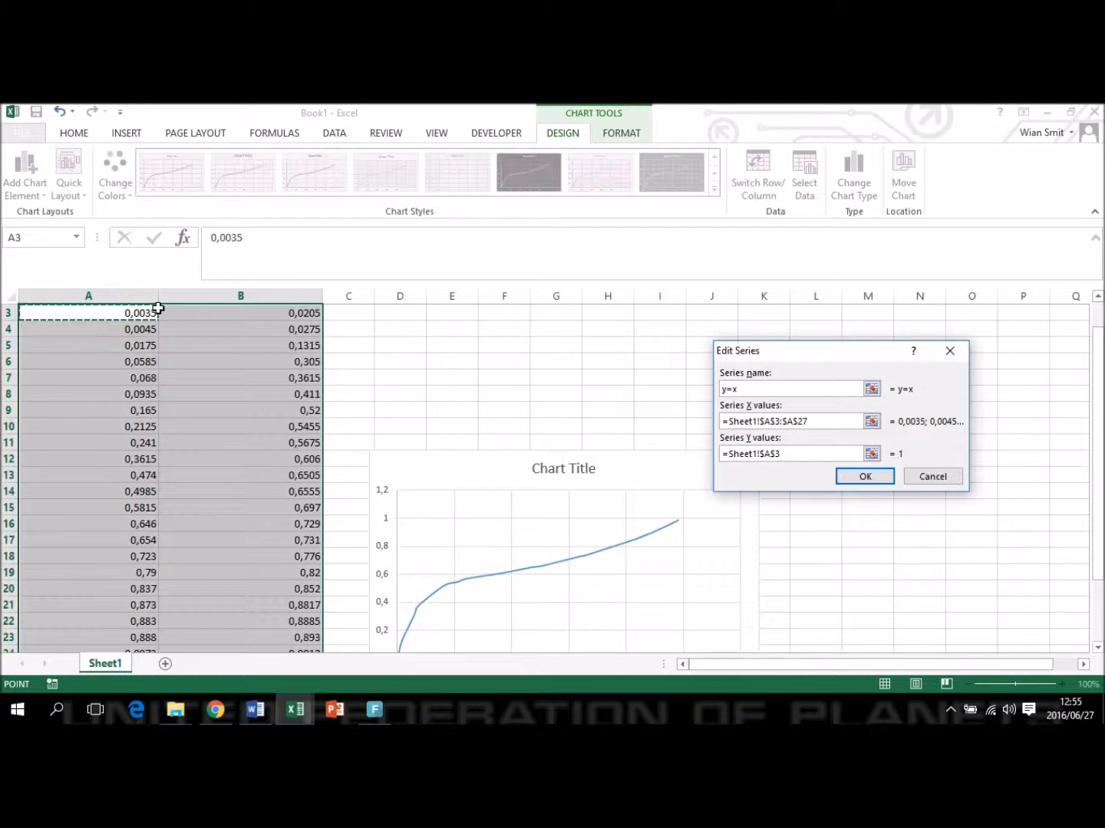
left_click_drag(157, 308, 154, 640)
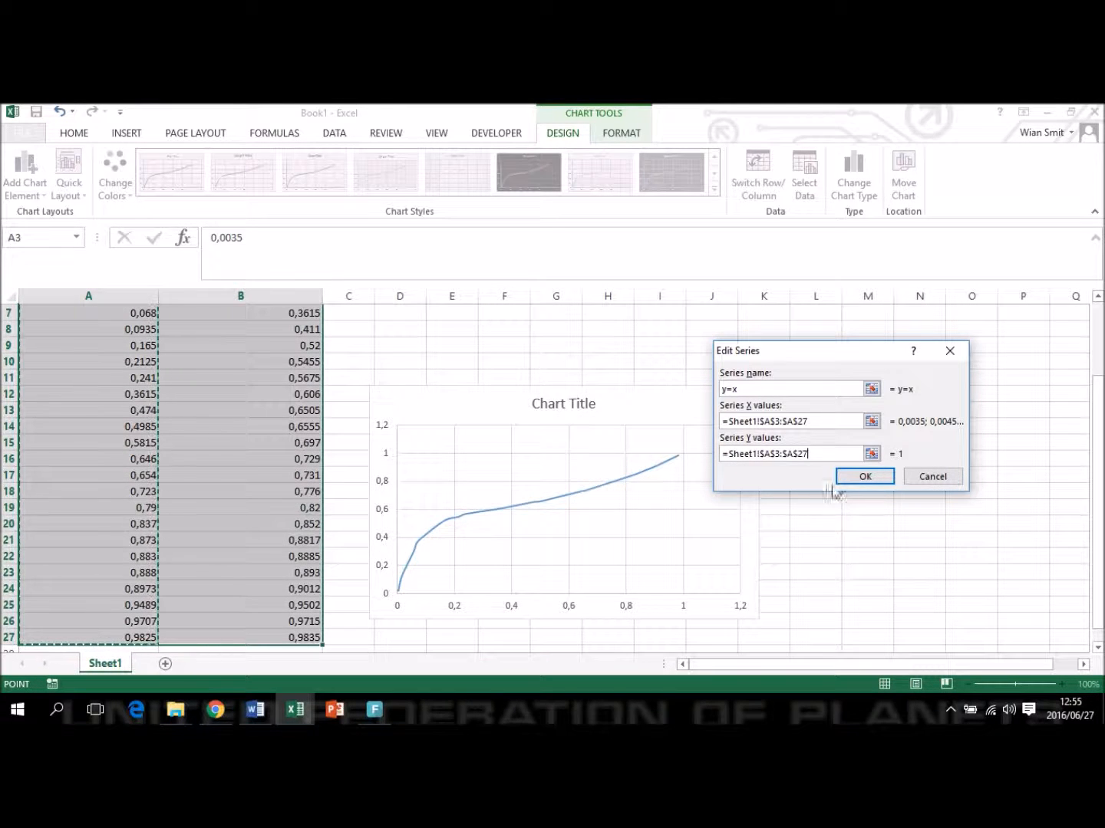
left_click(862, 475)
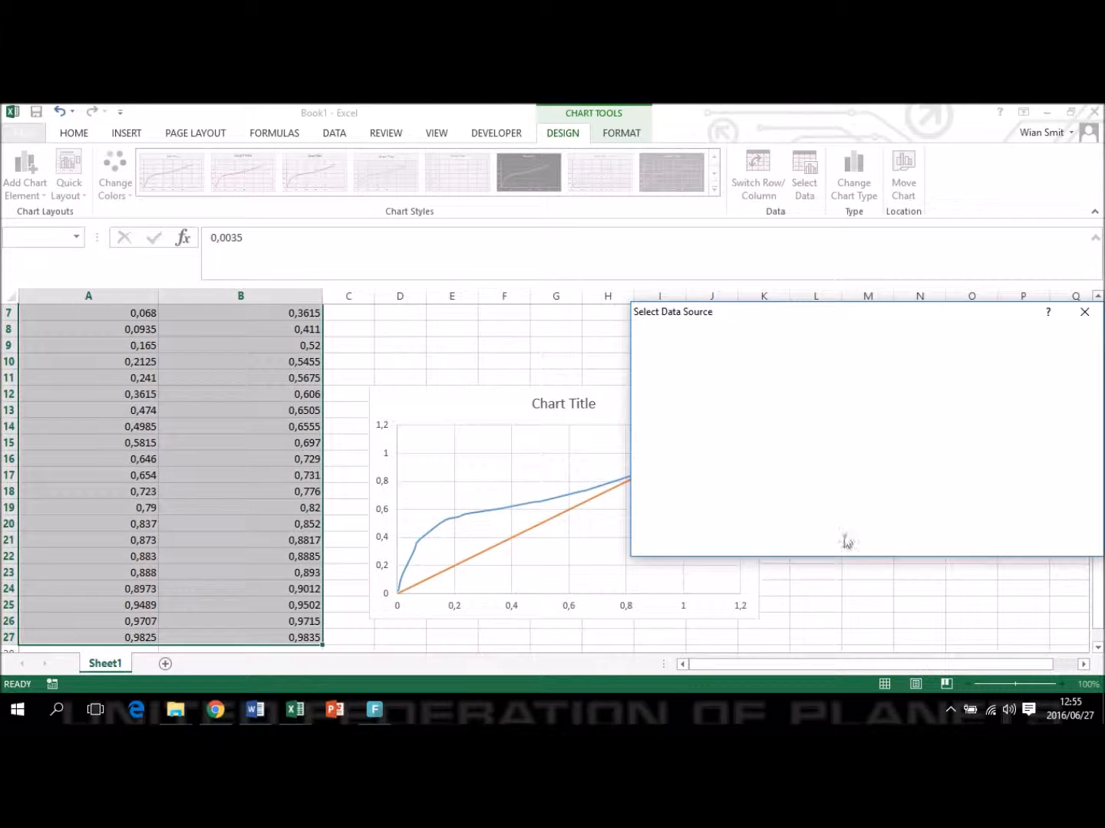
left_click(996, 541)
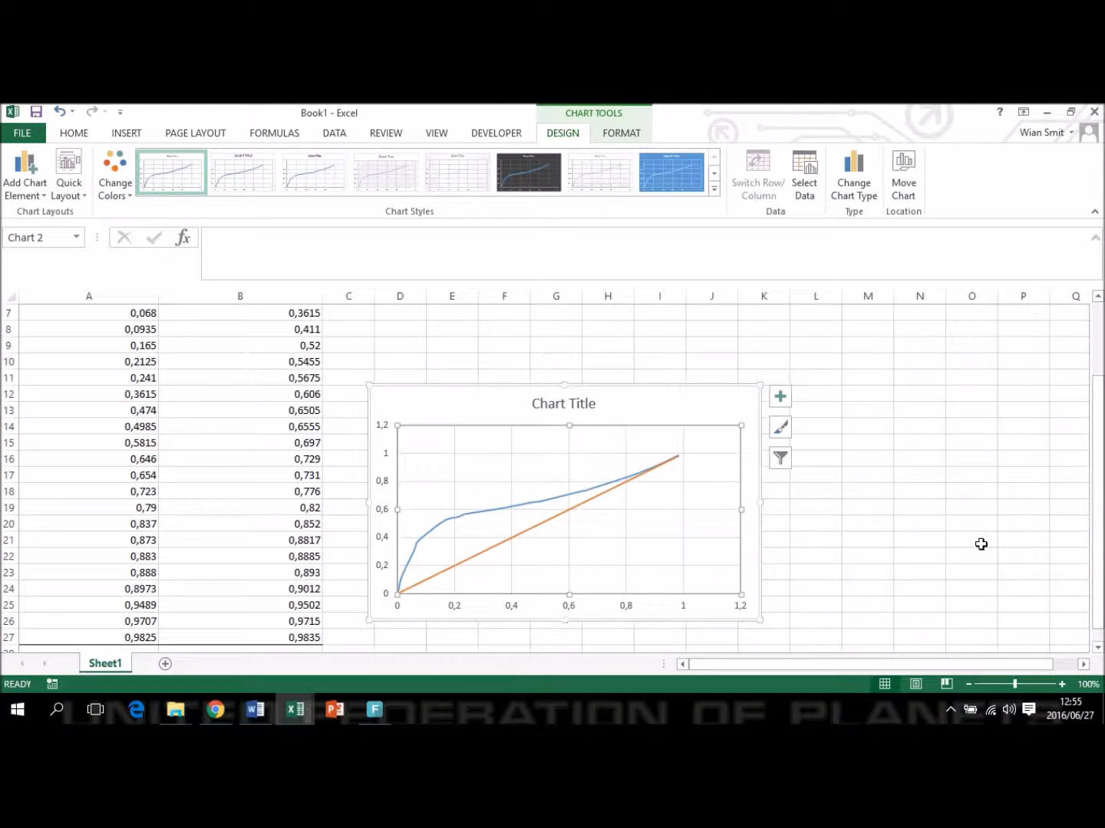
Step: Remove the title and gridlines from the chart and add axis titles
left_click(779, 397)
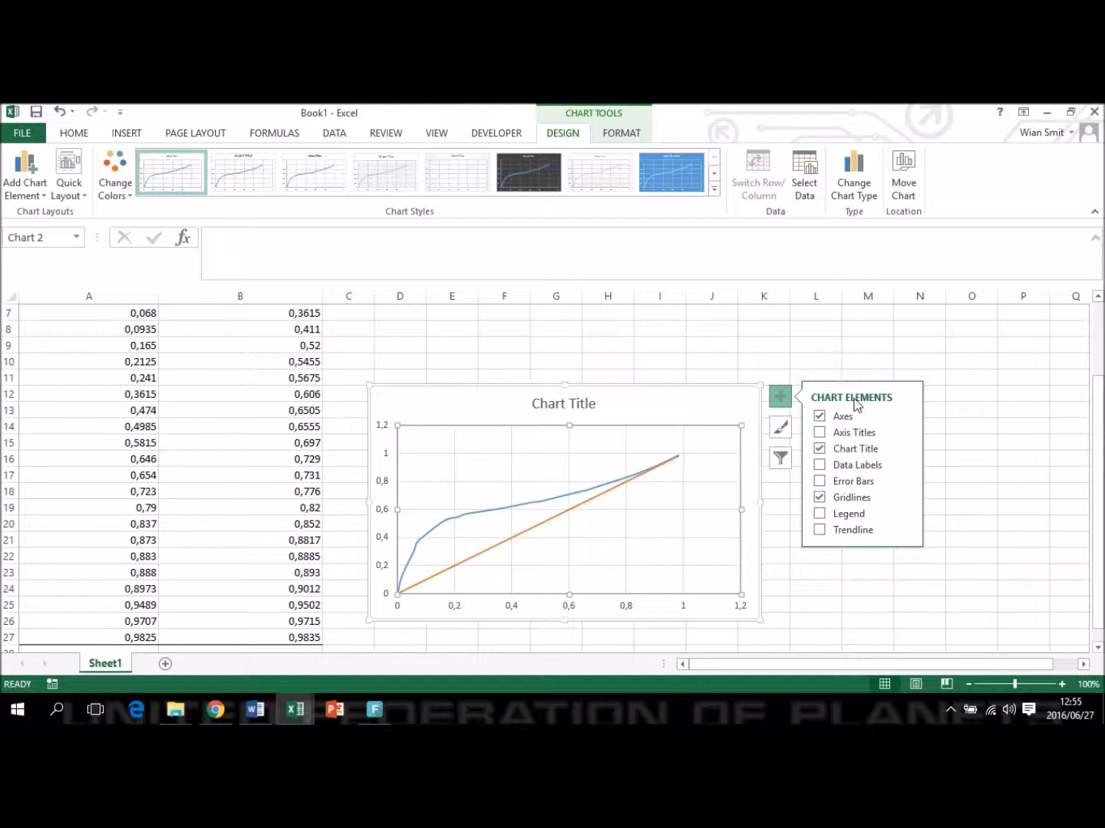
left_click(819, 450)
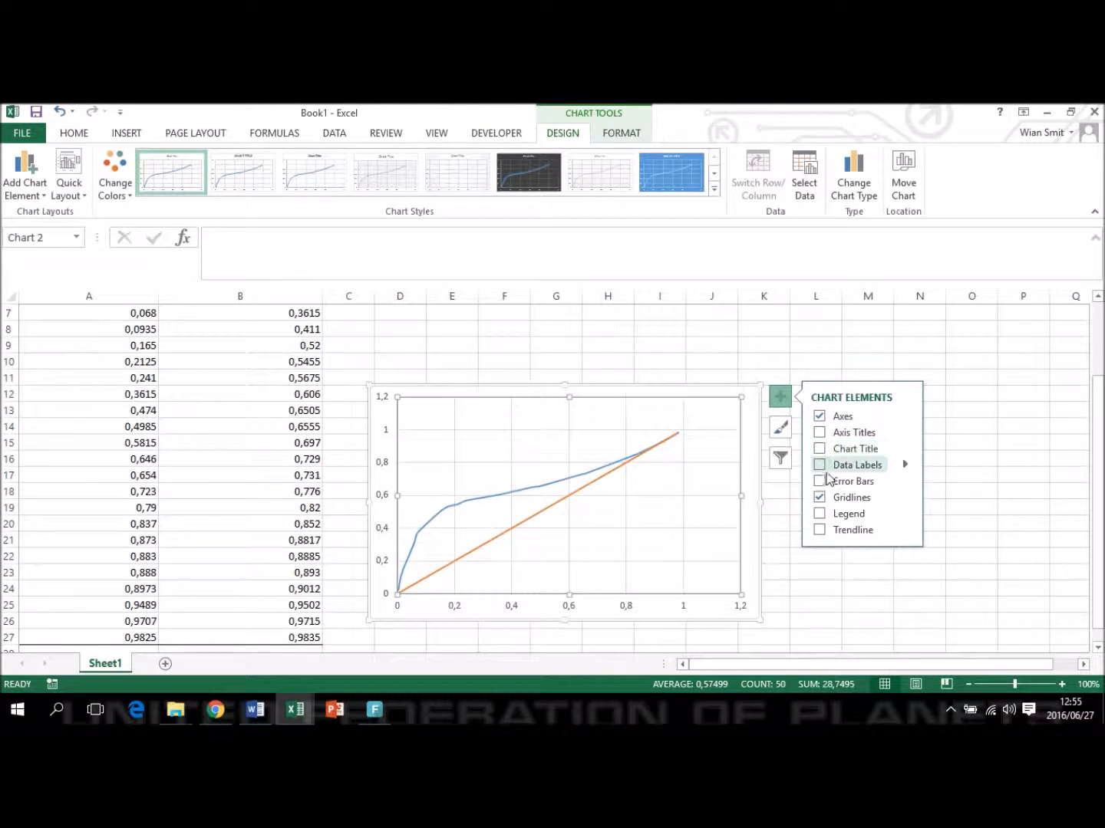
left_click(819, 497)
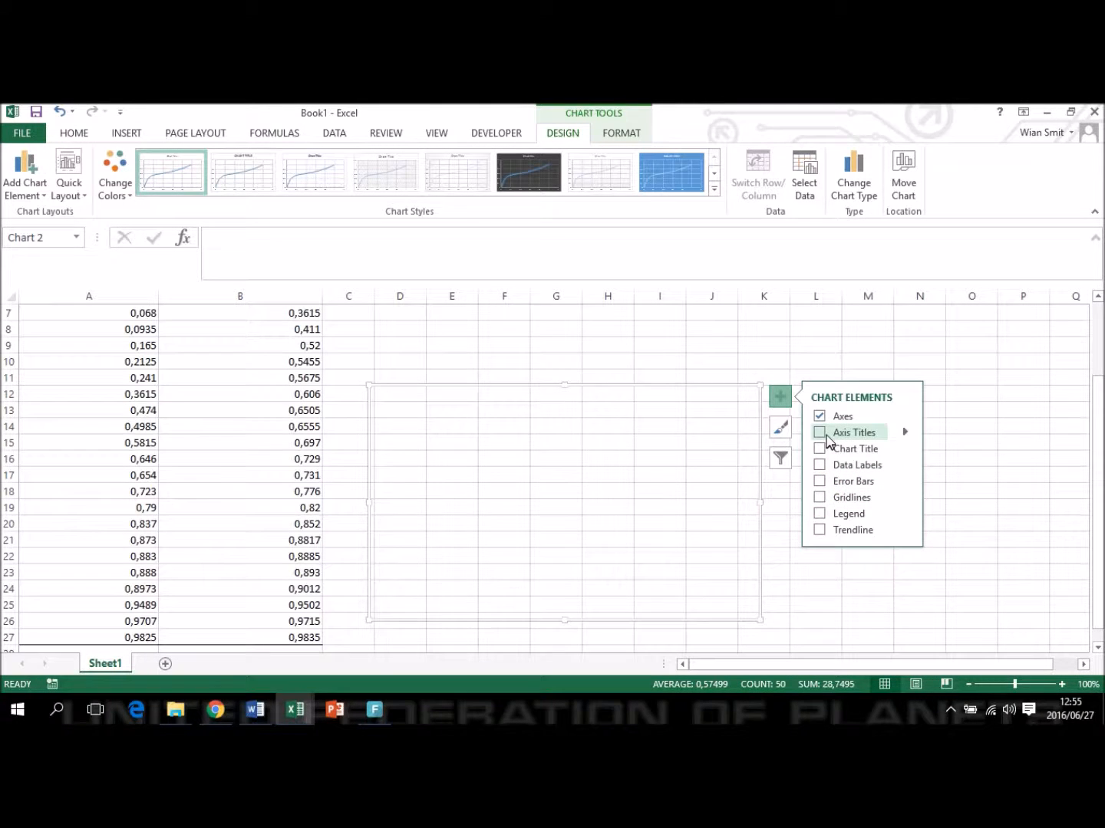
left_click(820, 433)
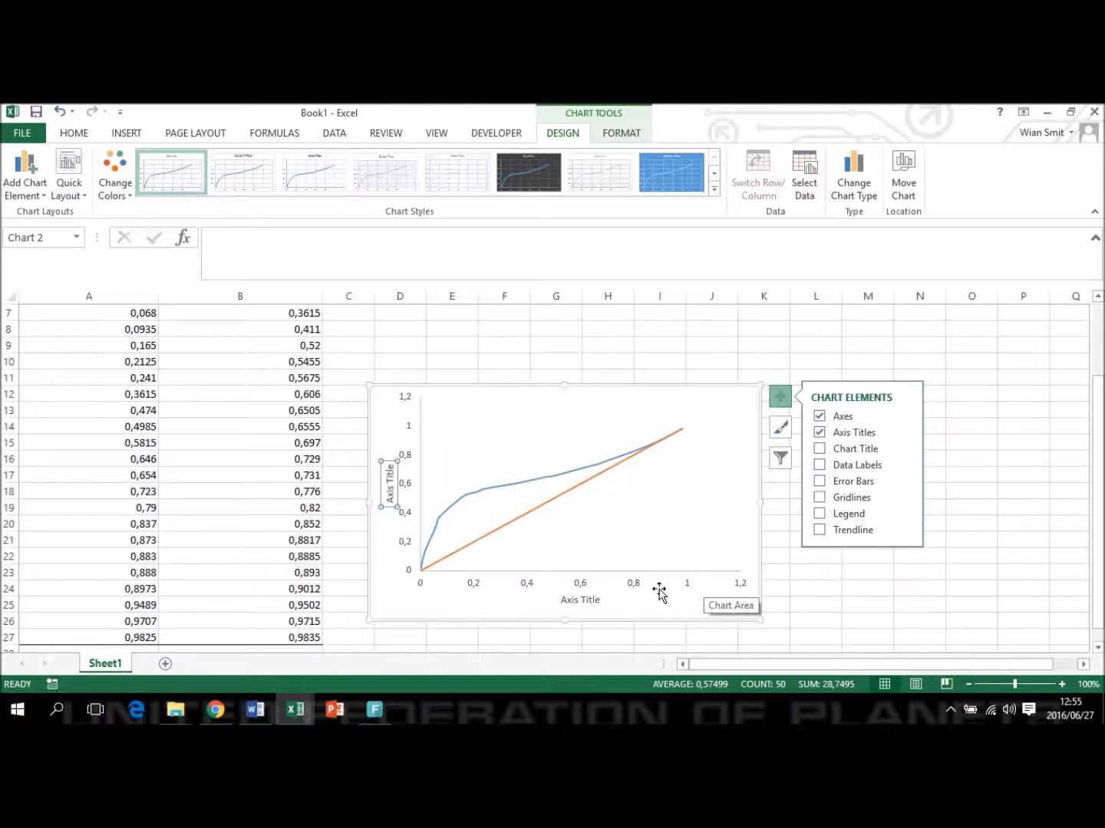
Step: Title the horizontal axis "x1 / mole fr." and the vertical axis "y1 / mole fr."
left_click(586, 600)
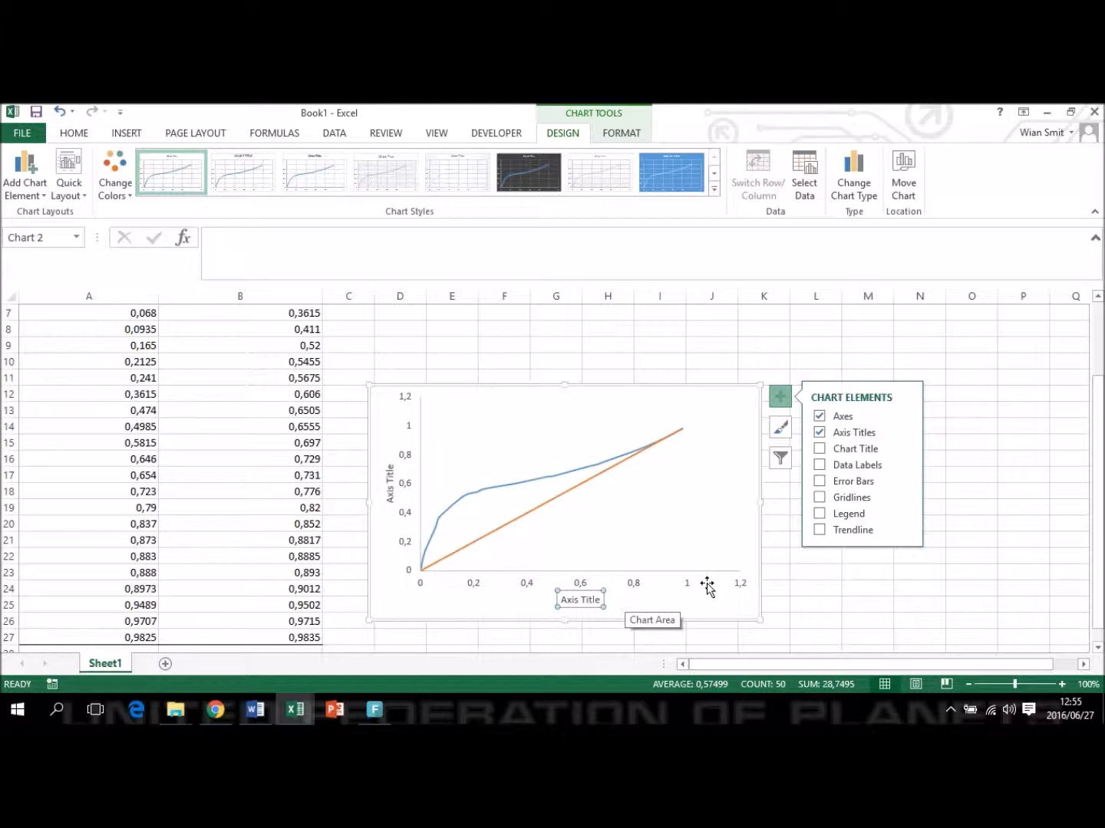
type("x1 / mole")
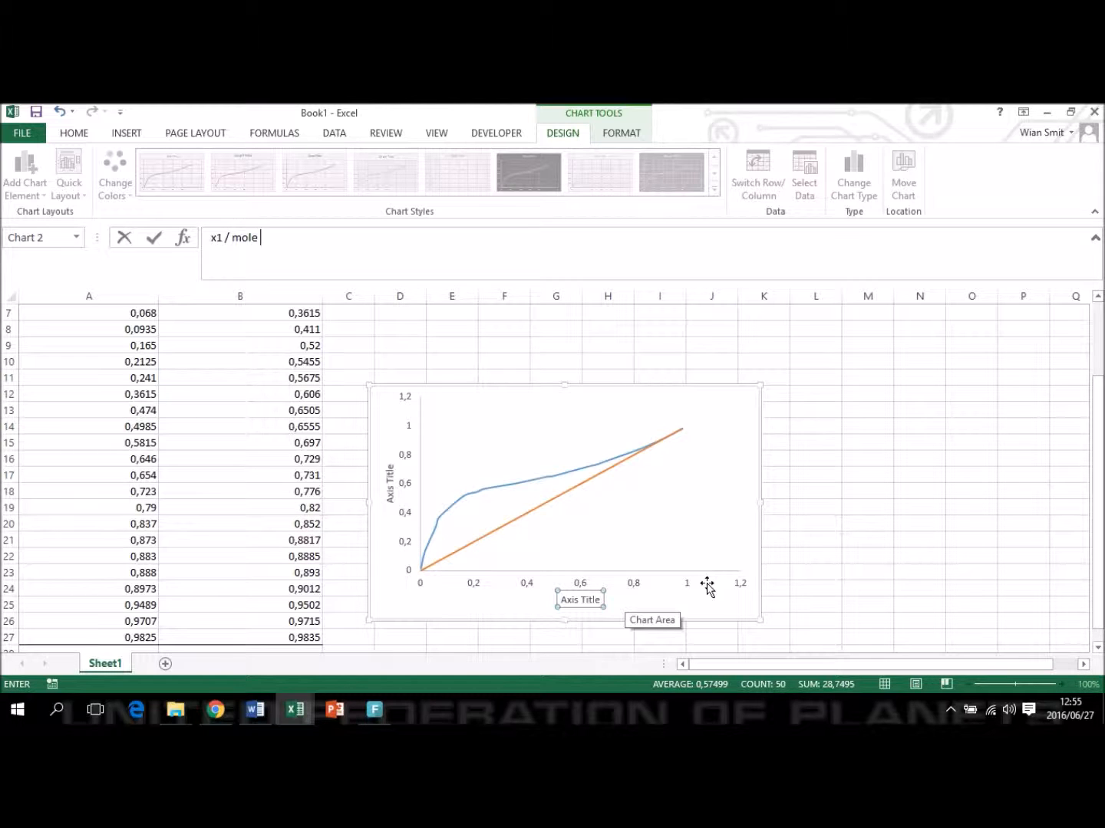
type(" fr.")
key("Return")
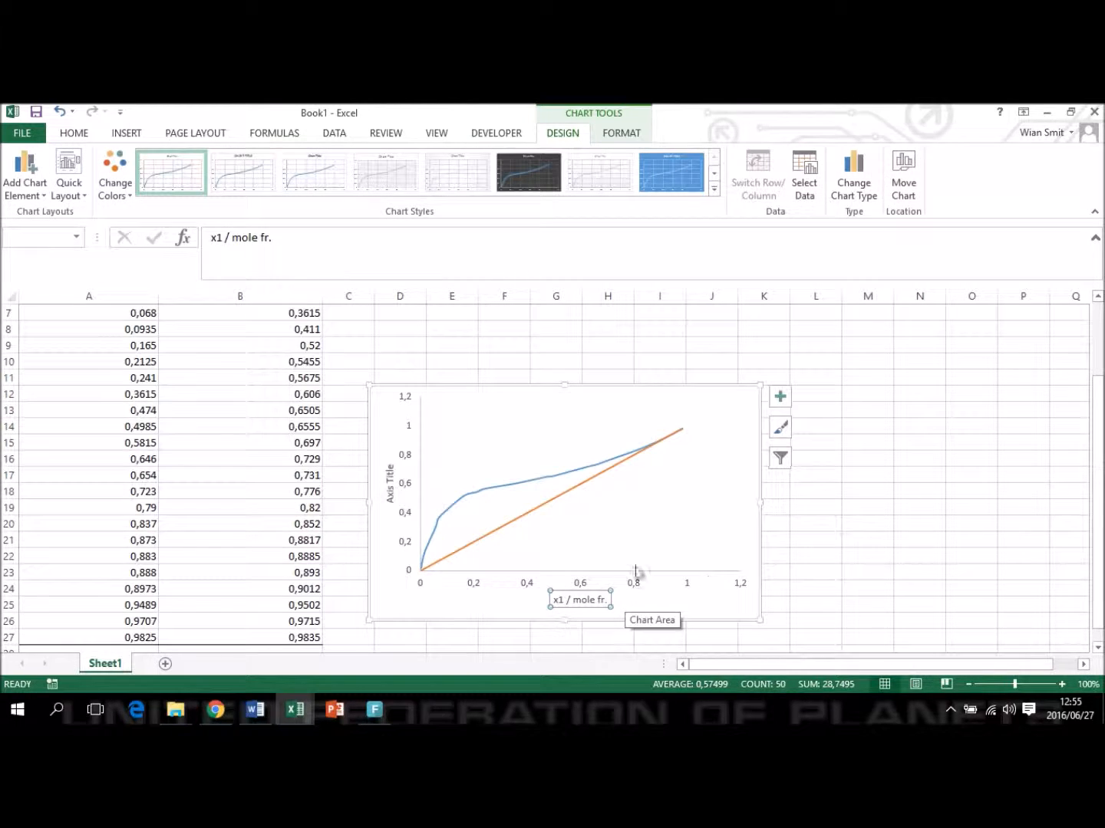
left_click(389, 497)
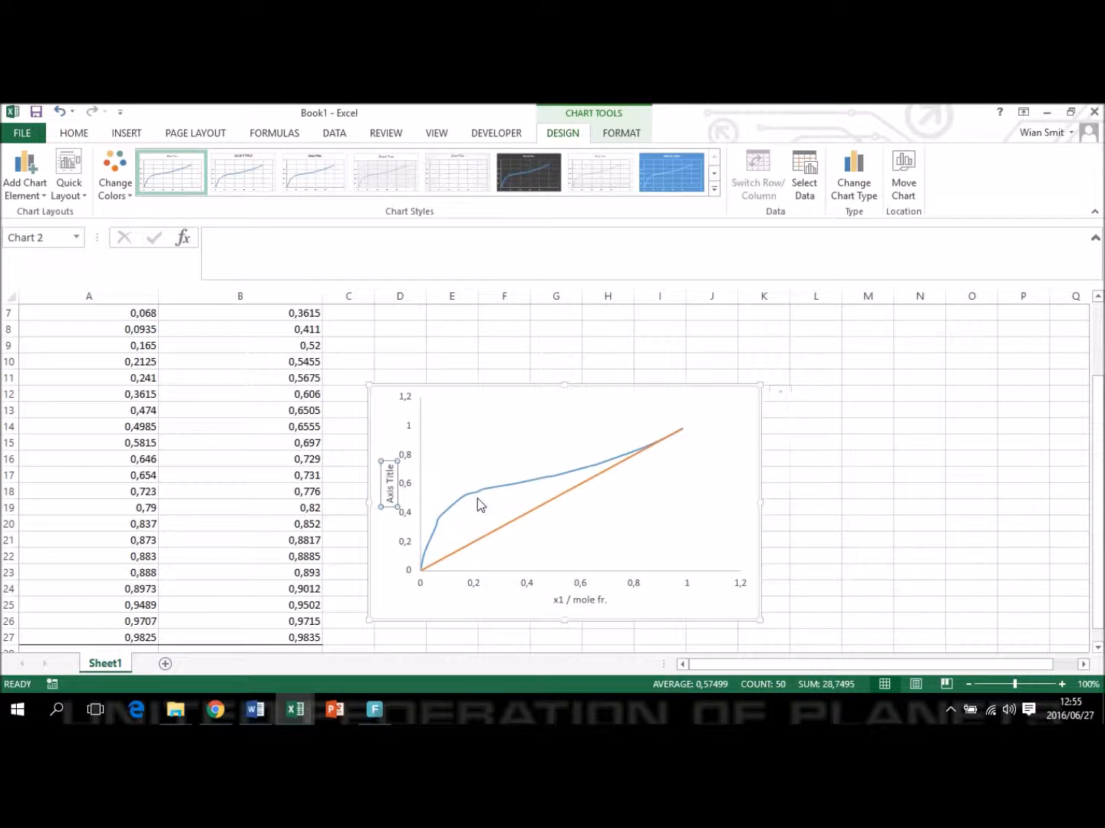
type("y1 / mole fr.")
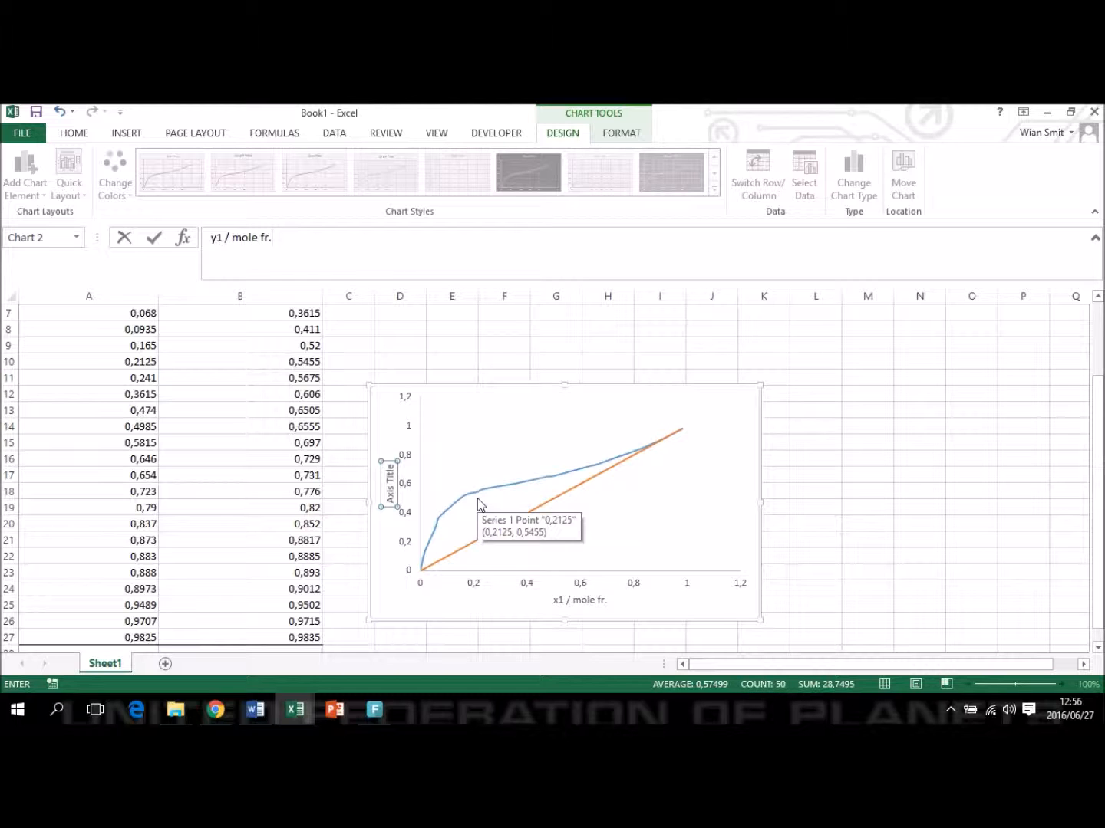
key("Return")
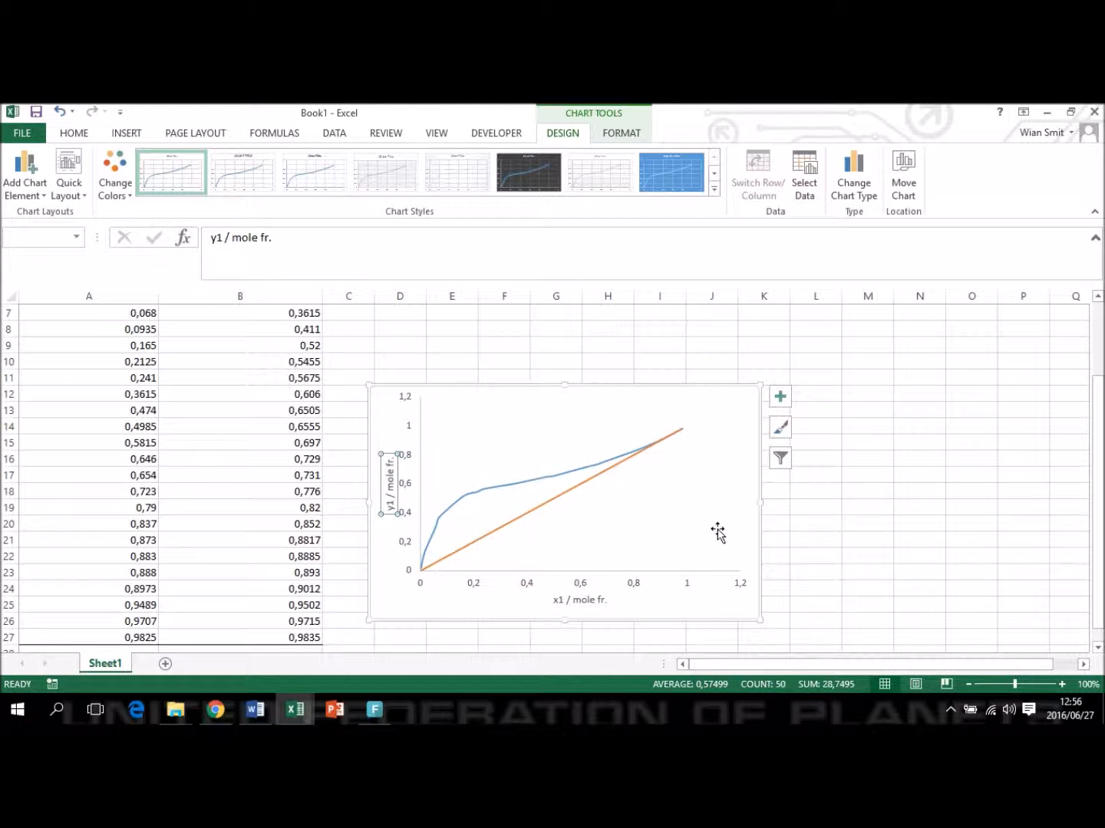
Step: Give the chart's plot area a solid black border line
left_click(609, 586)
left_click(589, 580)
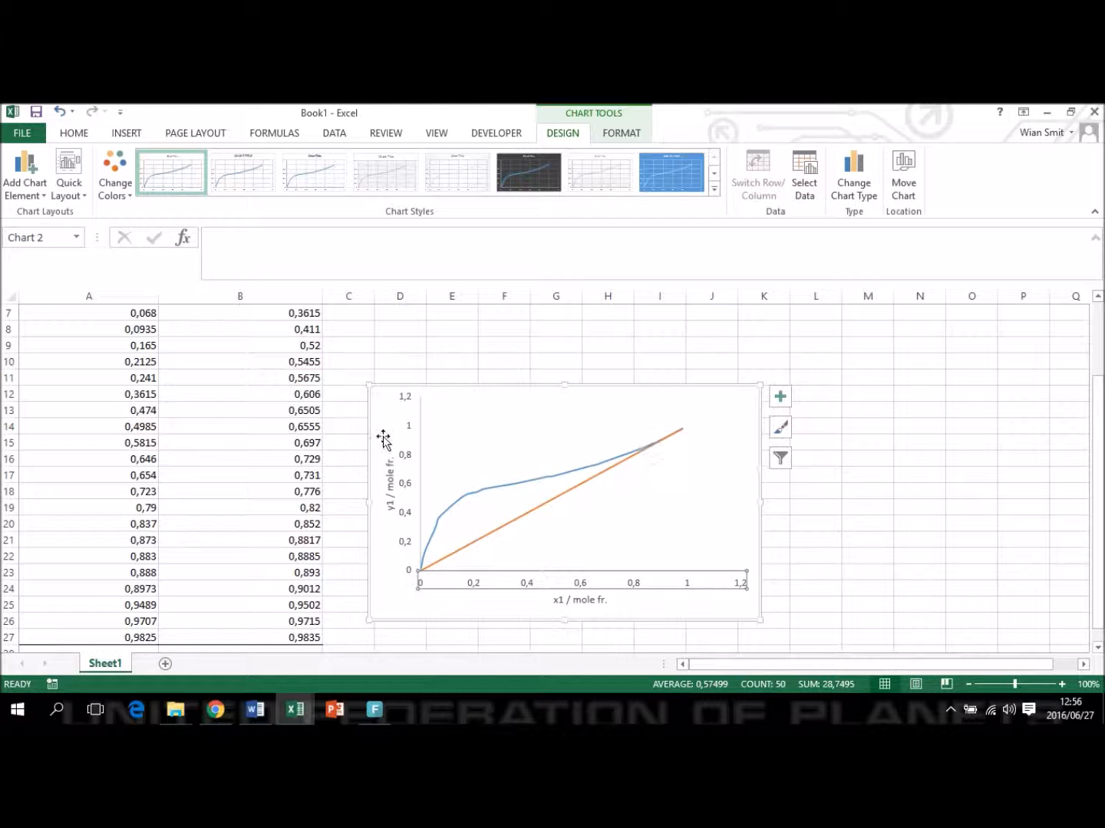
left_click(629, 550)
right_click(630, 549)
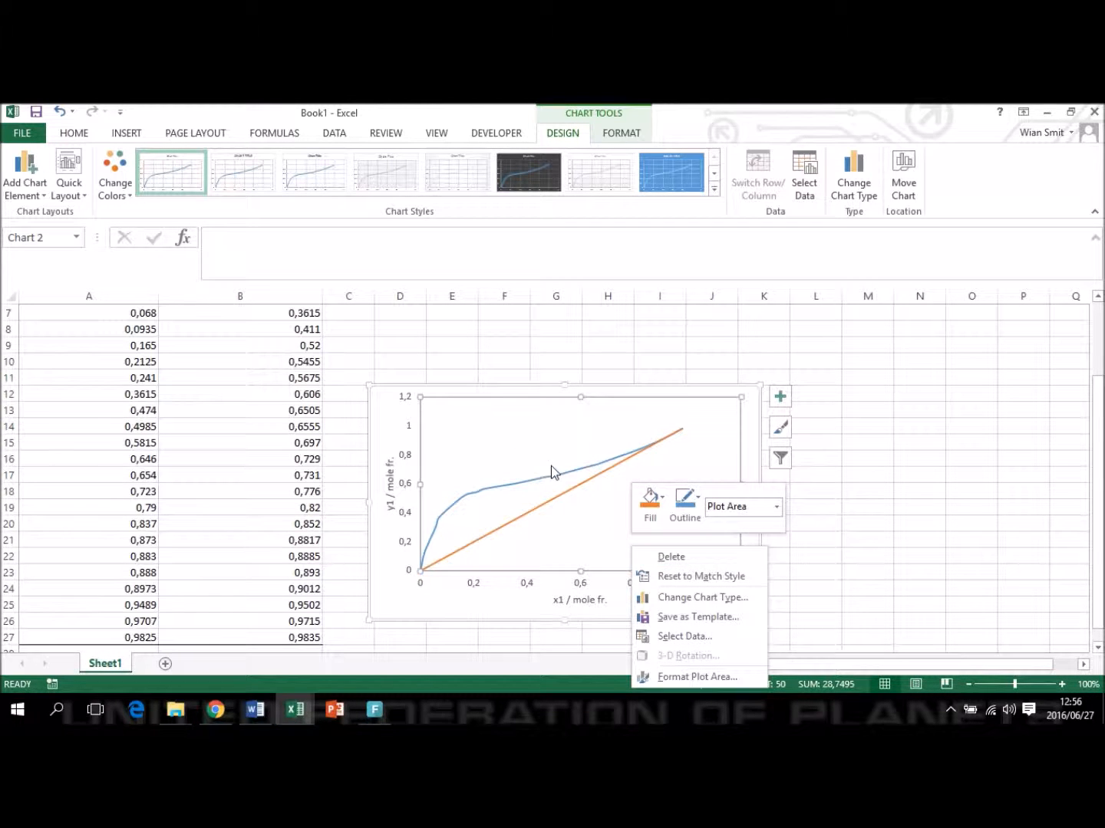
left_click(695, 677)
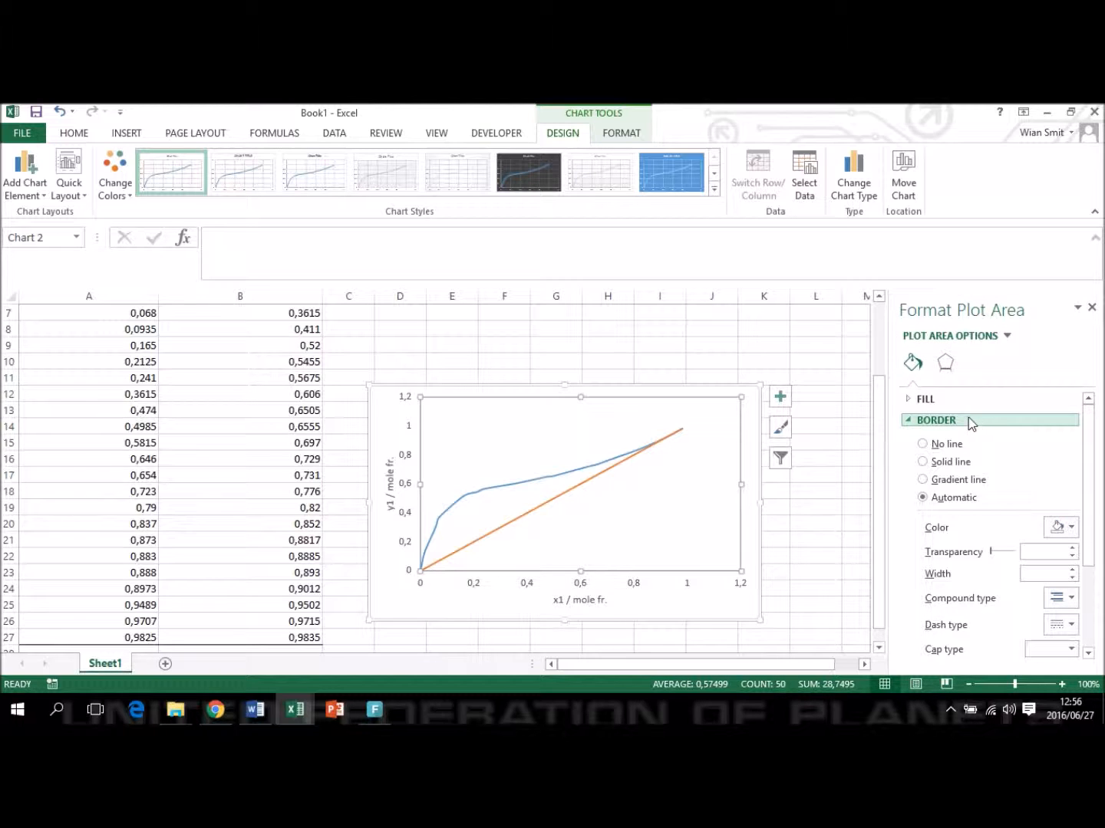
left_click(923, 462)
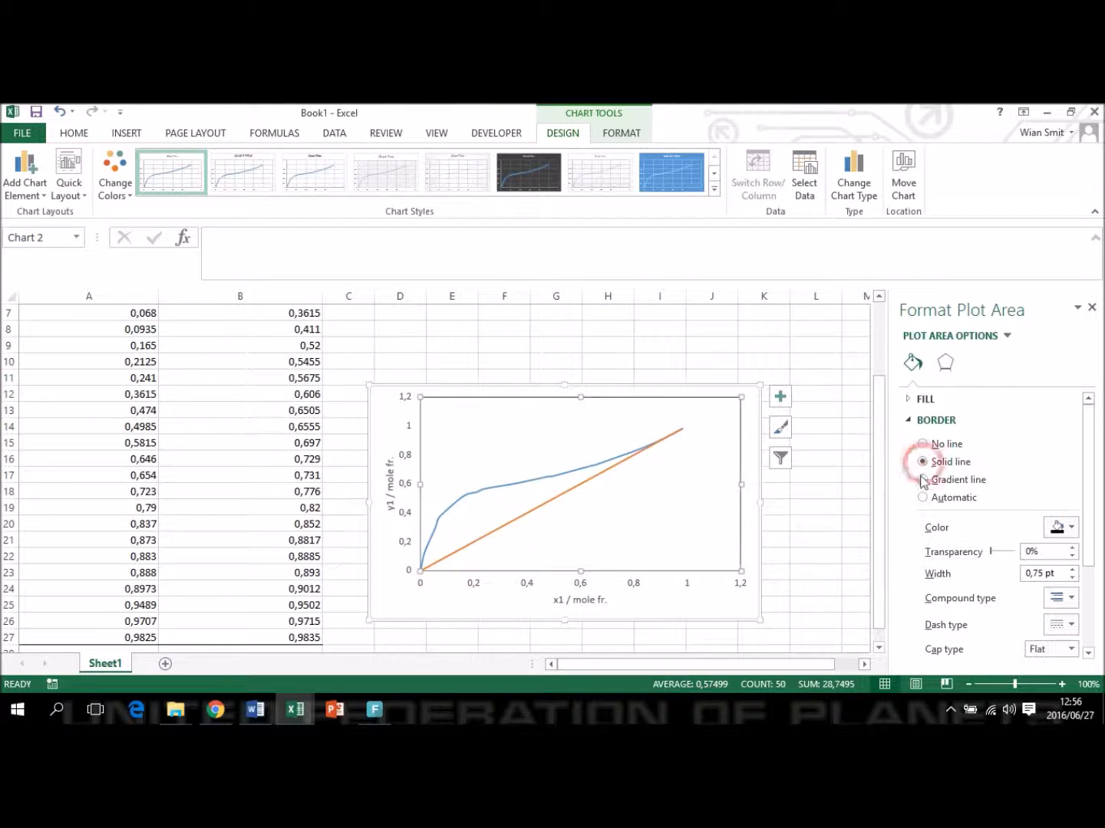
left_click(1073, 528)
left_click(1074, 530)
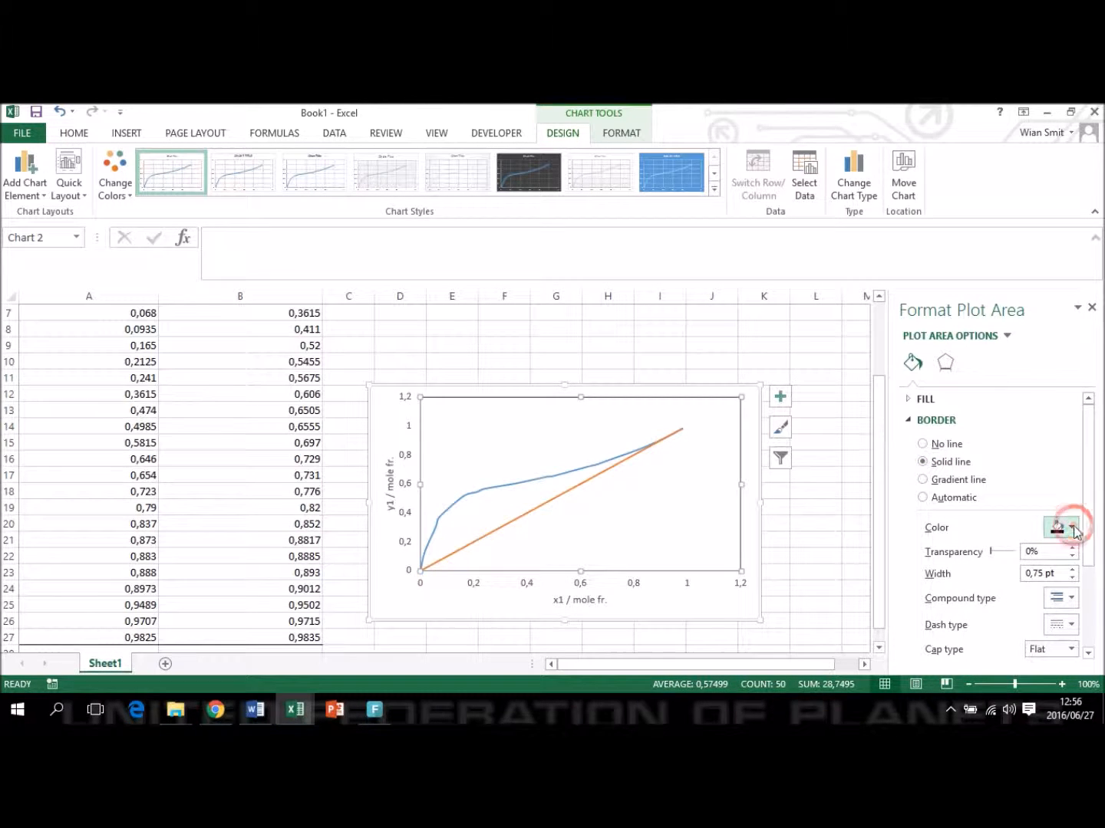
Step: Format the lines of the chart's horizontal and vertical axes as solid black
left_click(526, 589)
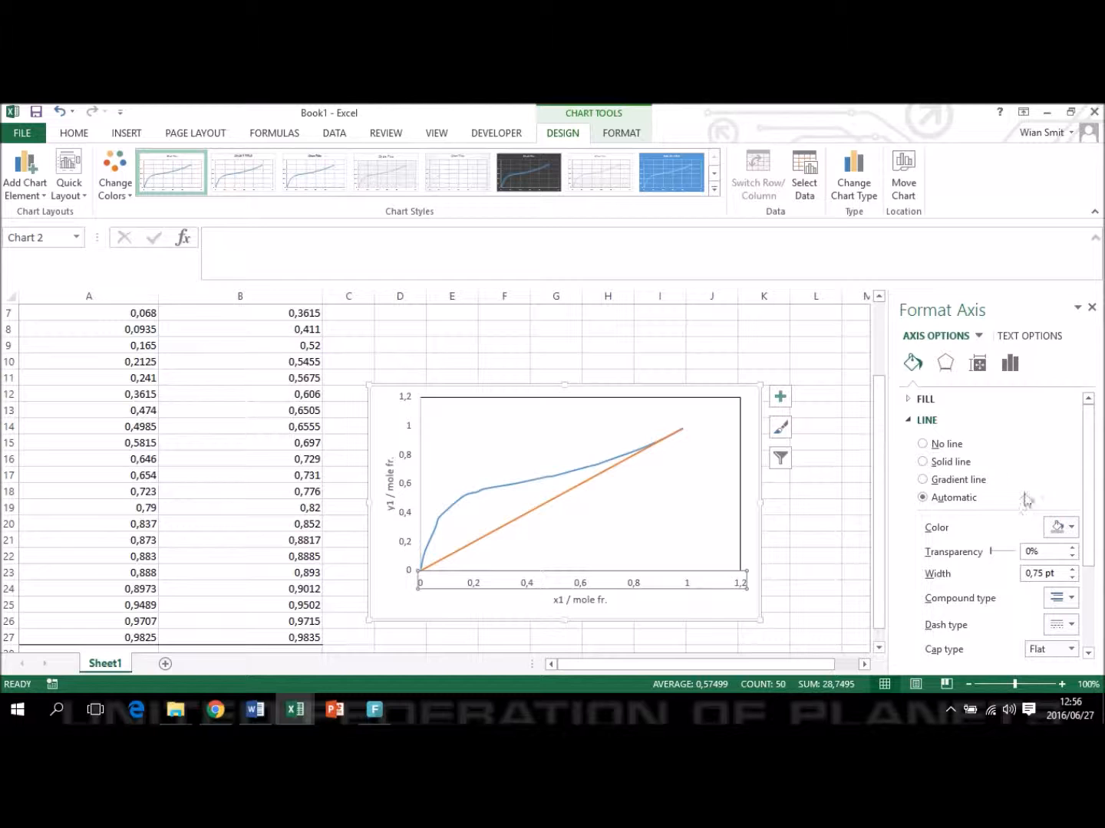
left_click(1077, 528)
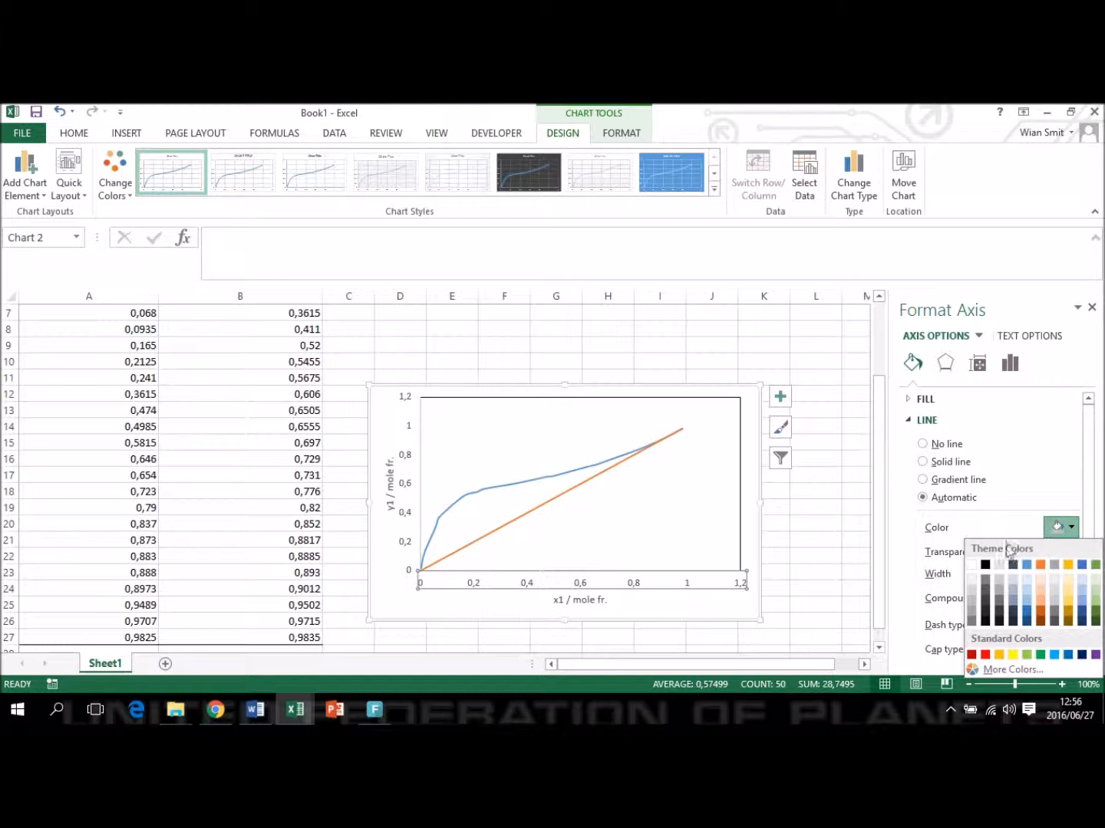
left_click(985, 566)
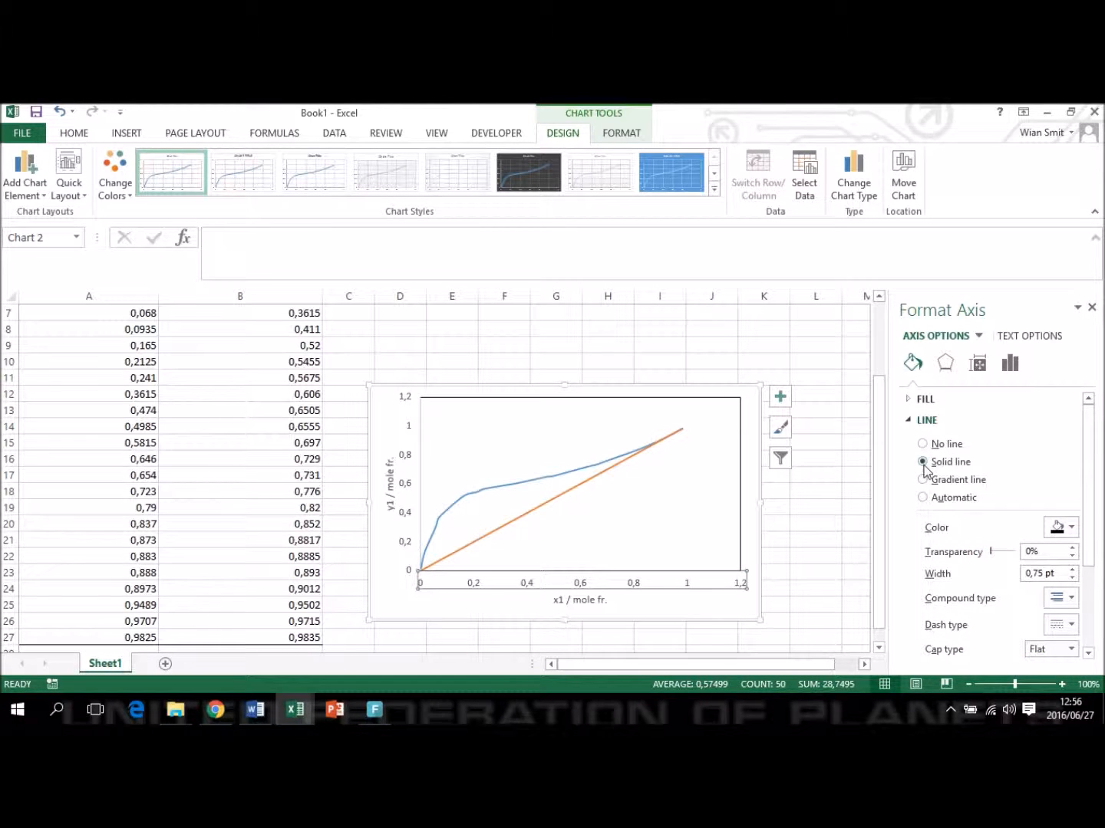
left_click(456, 489)
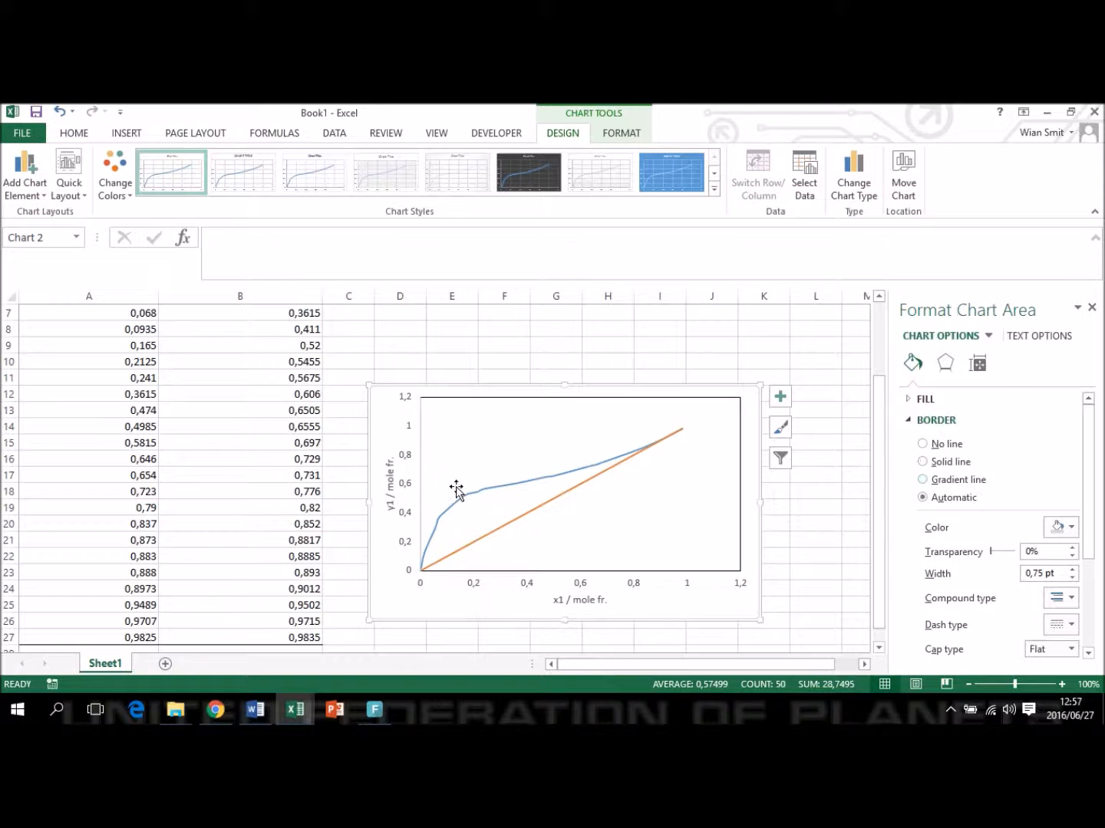
left_click(409, 485)
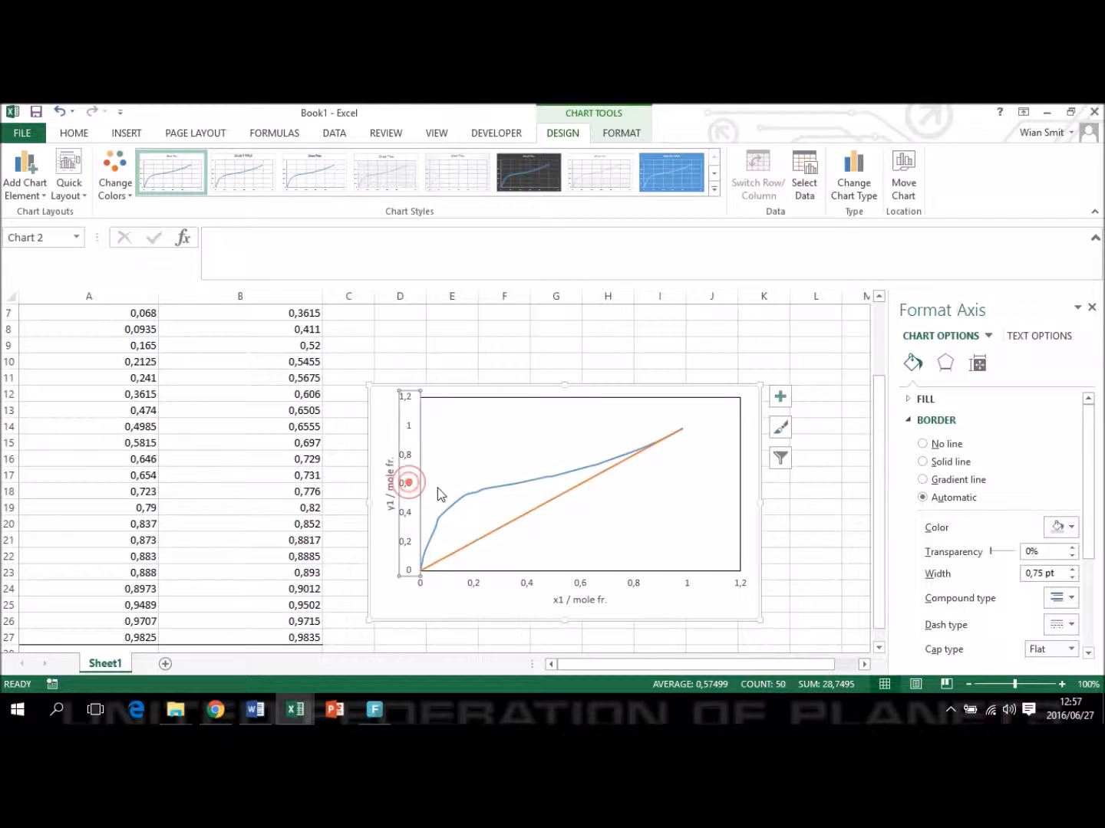
left_click(923, 463)
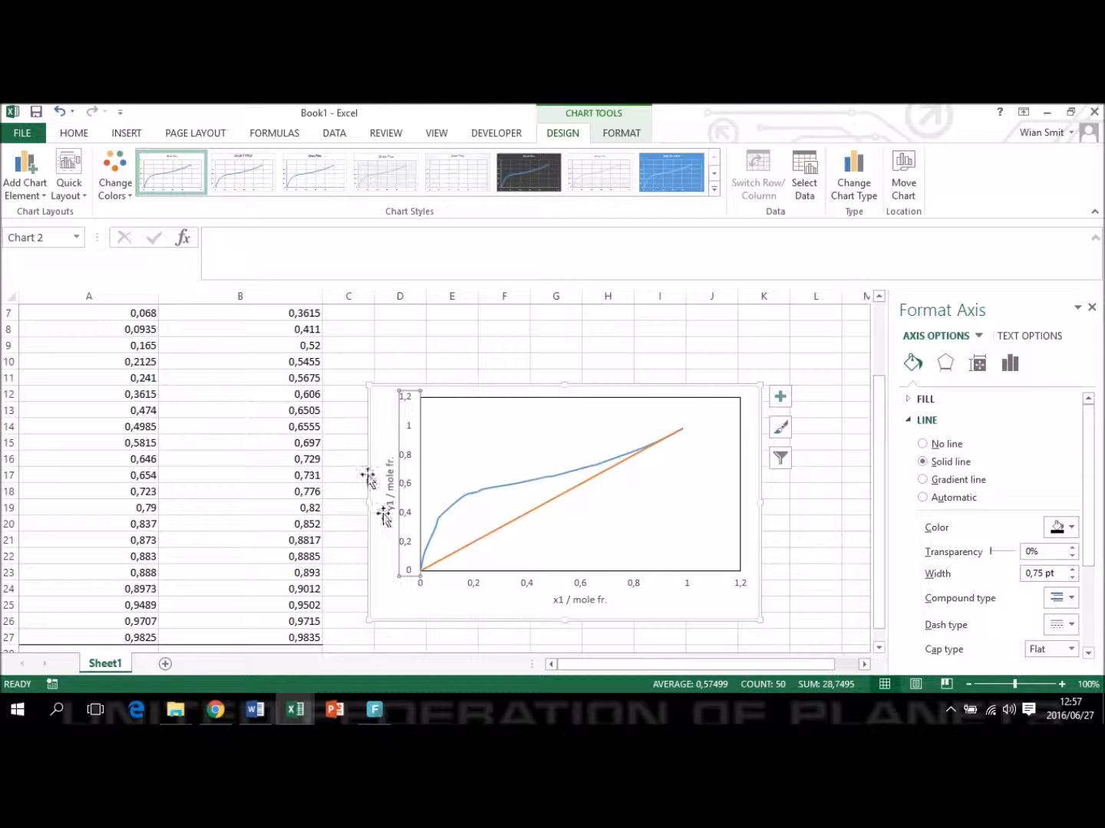
Step: Set the maximum bound of both the vertical and horizontal axes to 1
left_click(1004, 371)
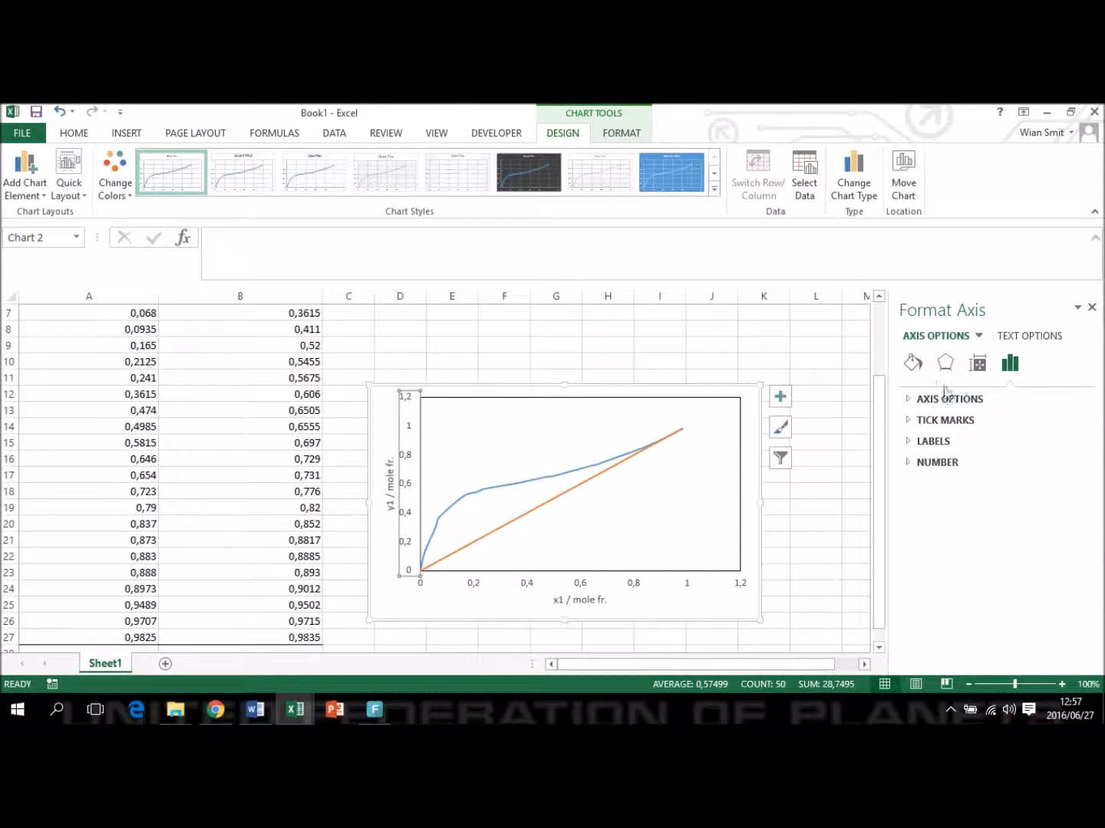
left_click(908, 402)
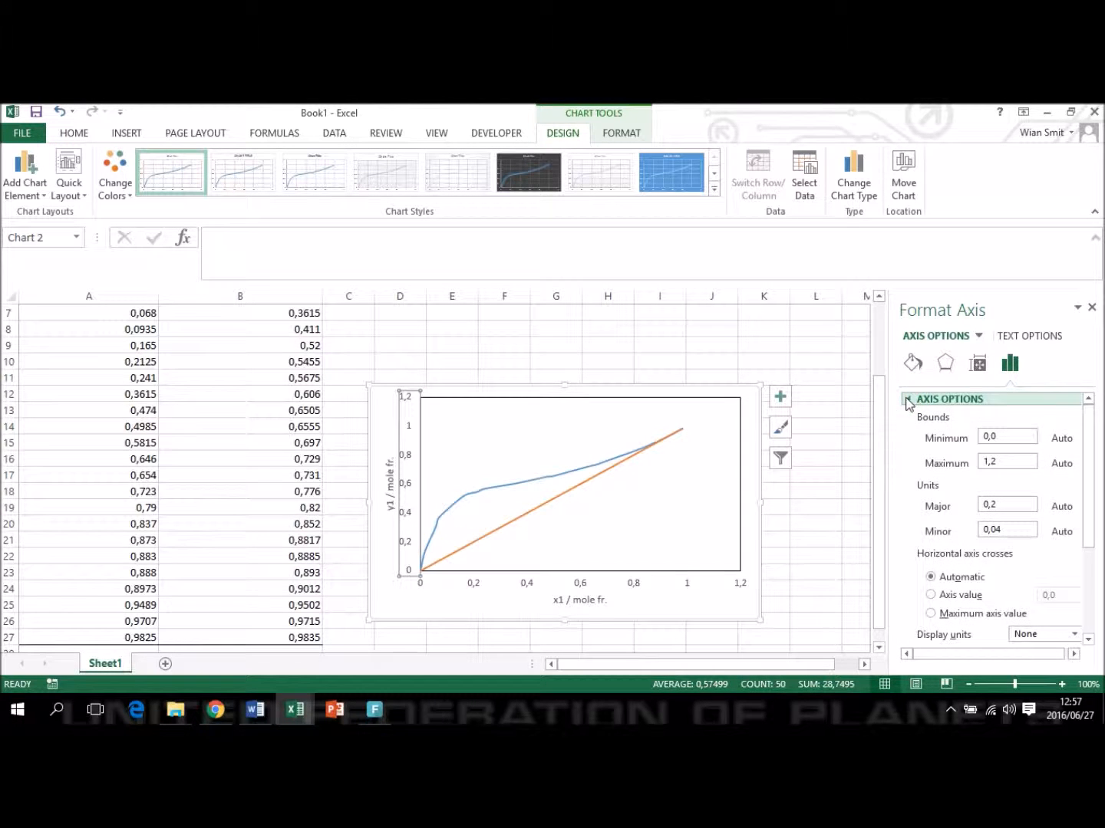
left_click(1025, 464)
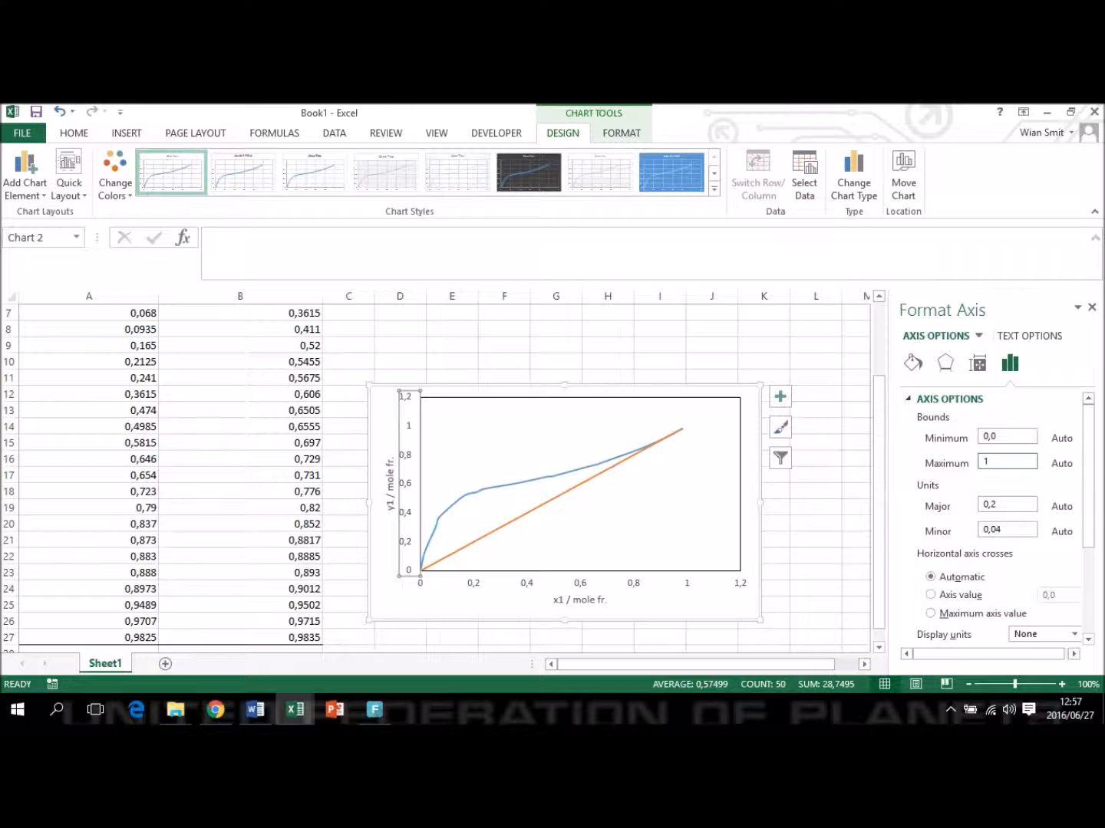
key("Return")
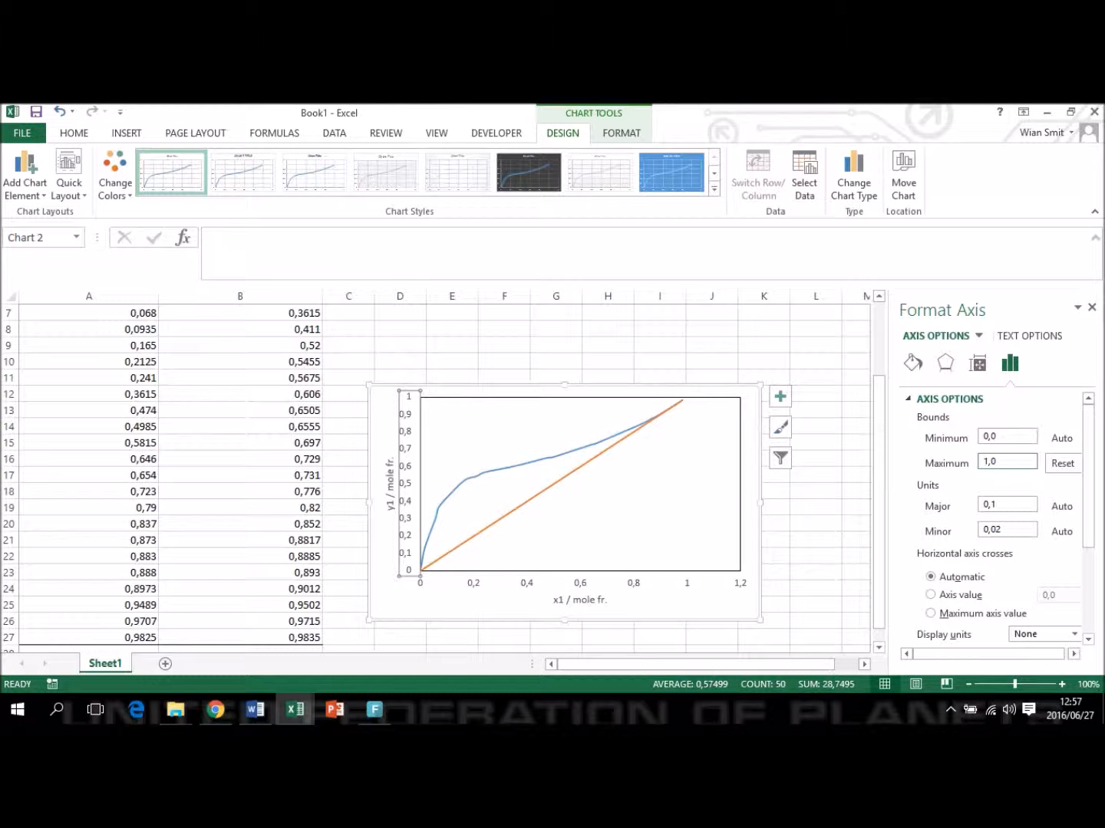
left_click(581, 591)
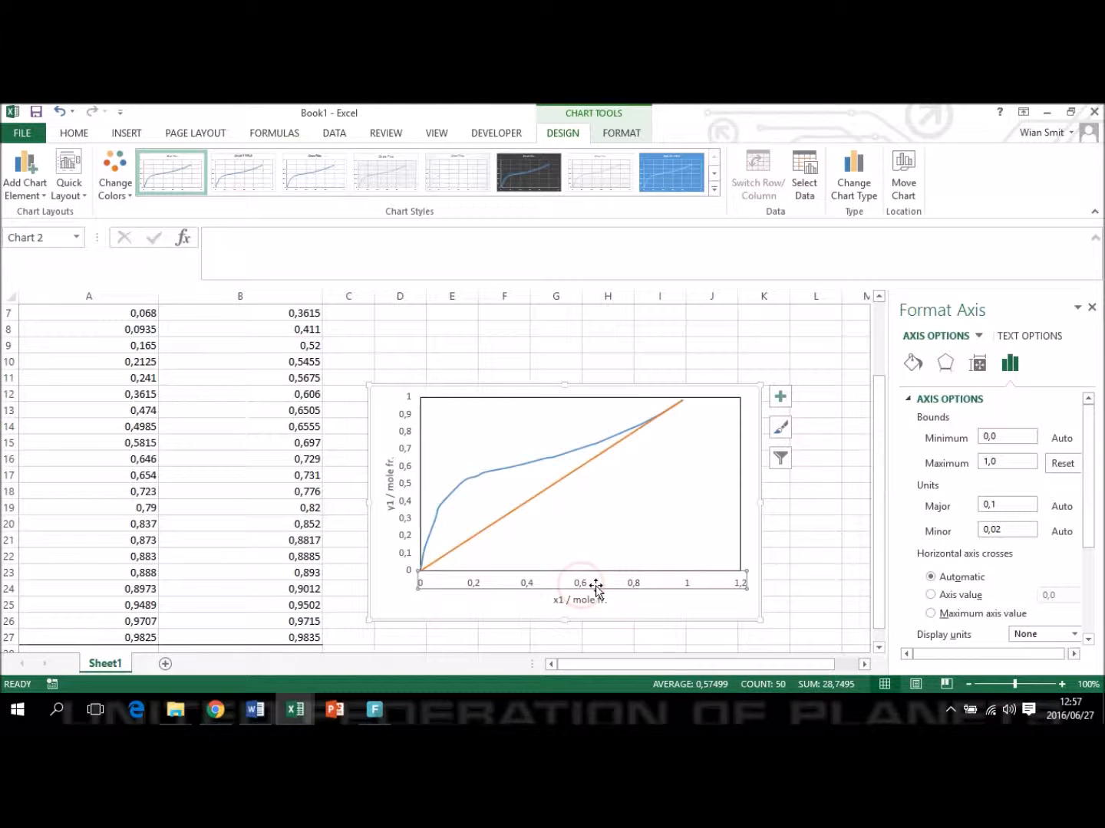
left_click(1016, 461)
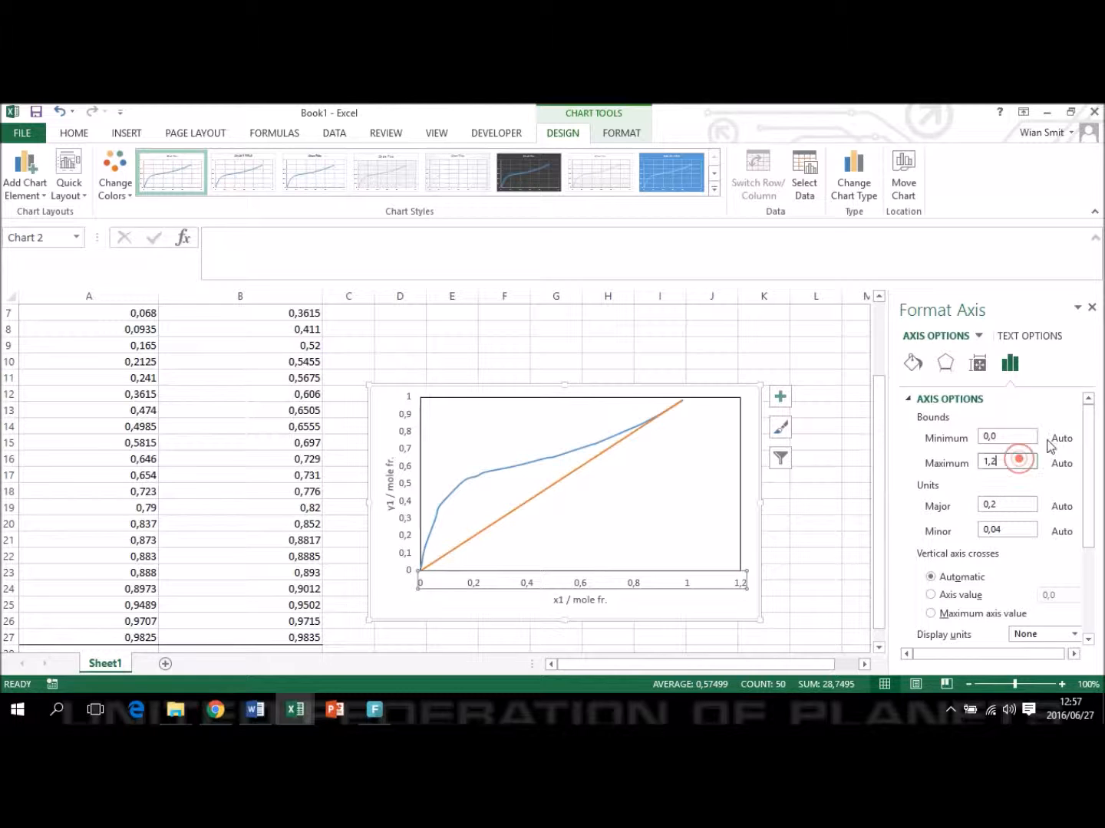
key("Return")
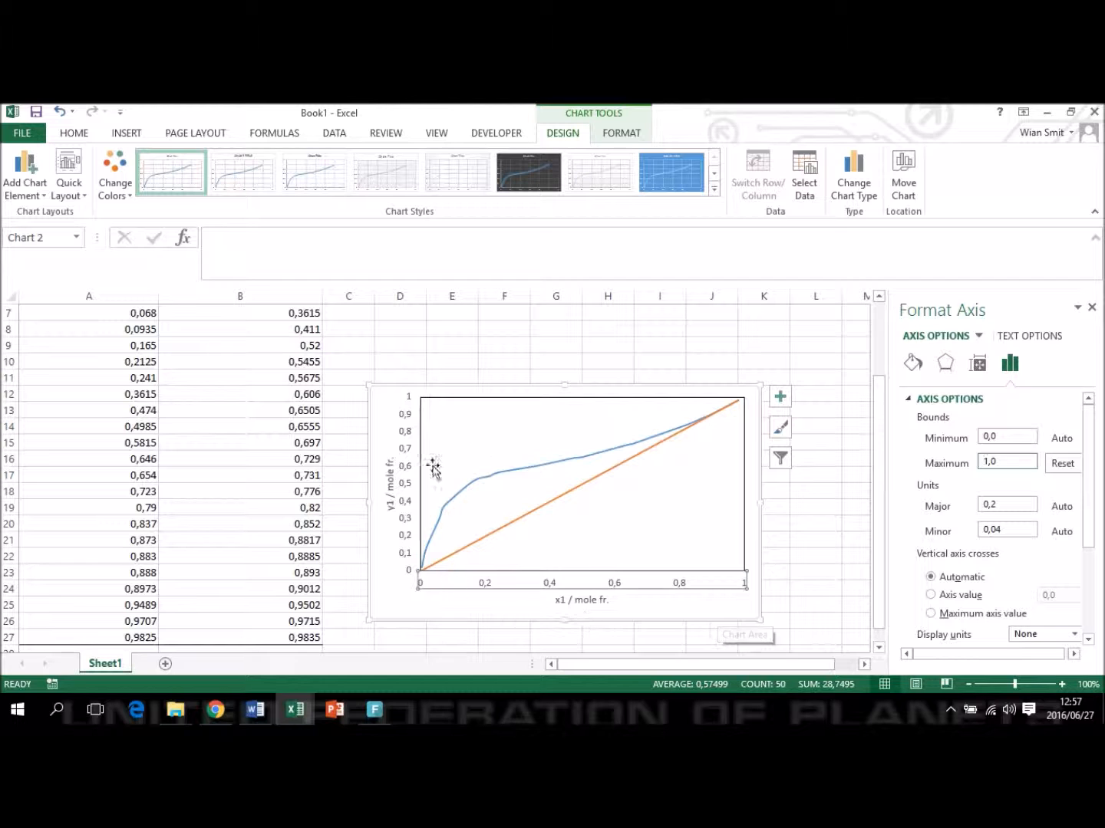
Step: Remove the outer border line from the chart area
left_click(717, 610)
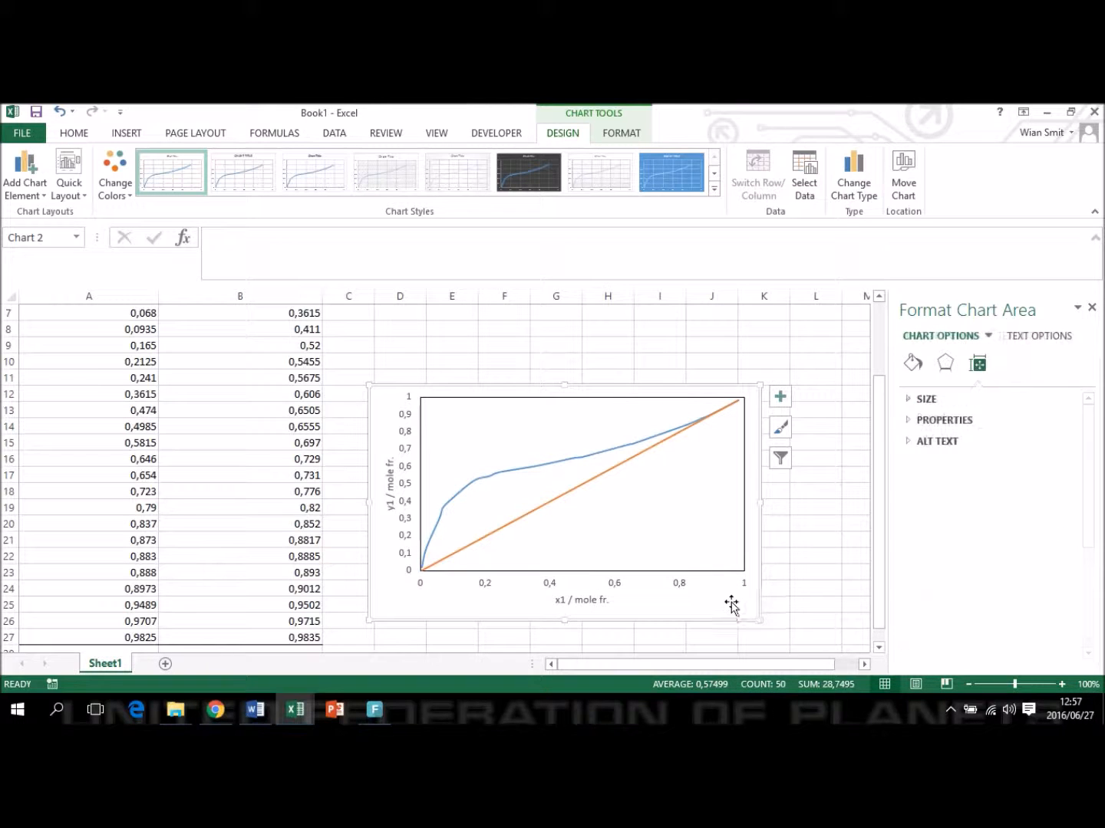
left_click(912, 365)
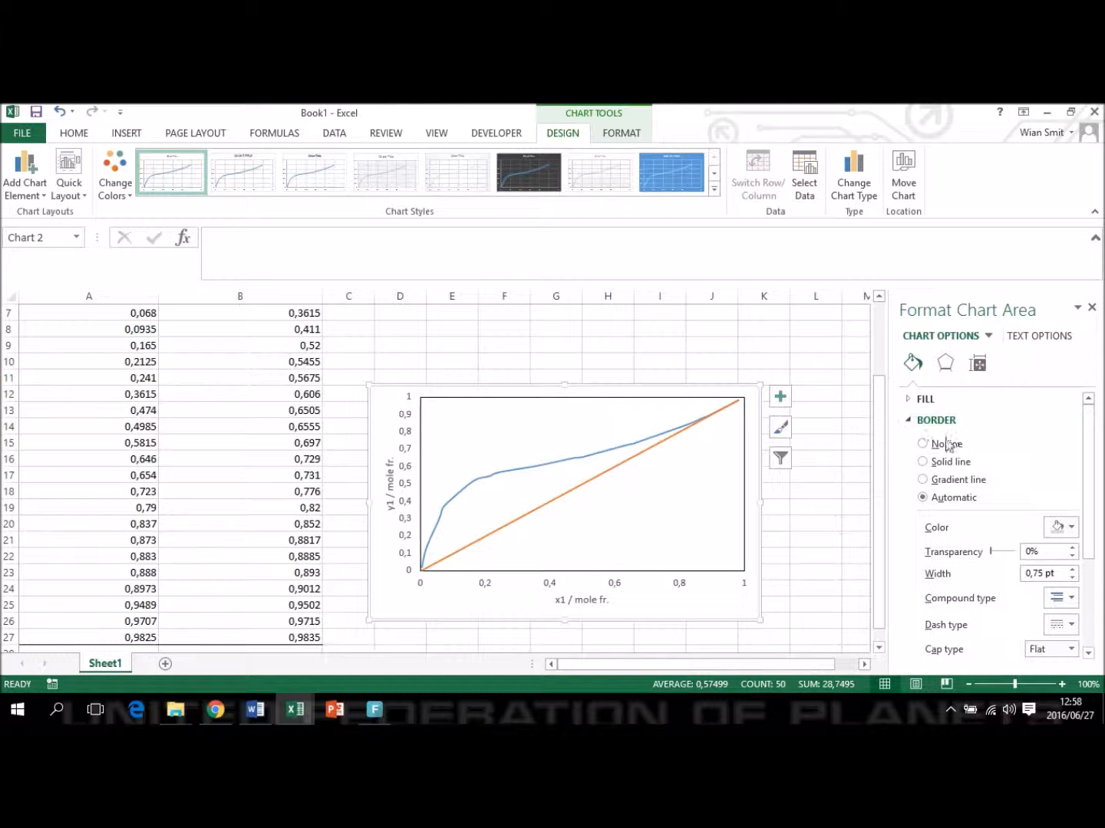
left_click(925, 445)
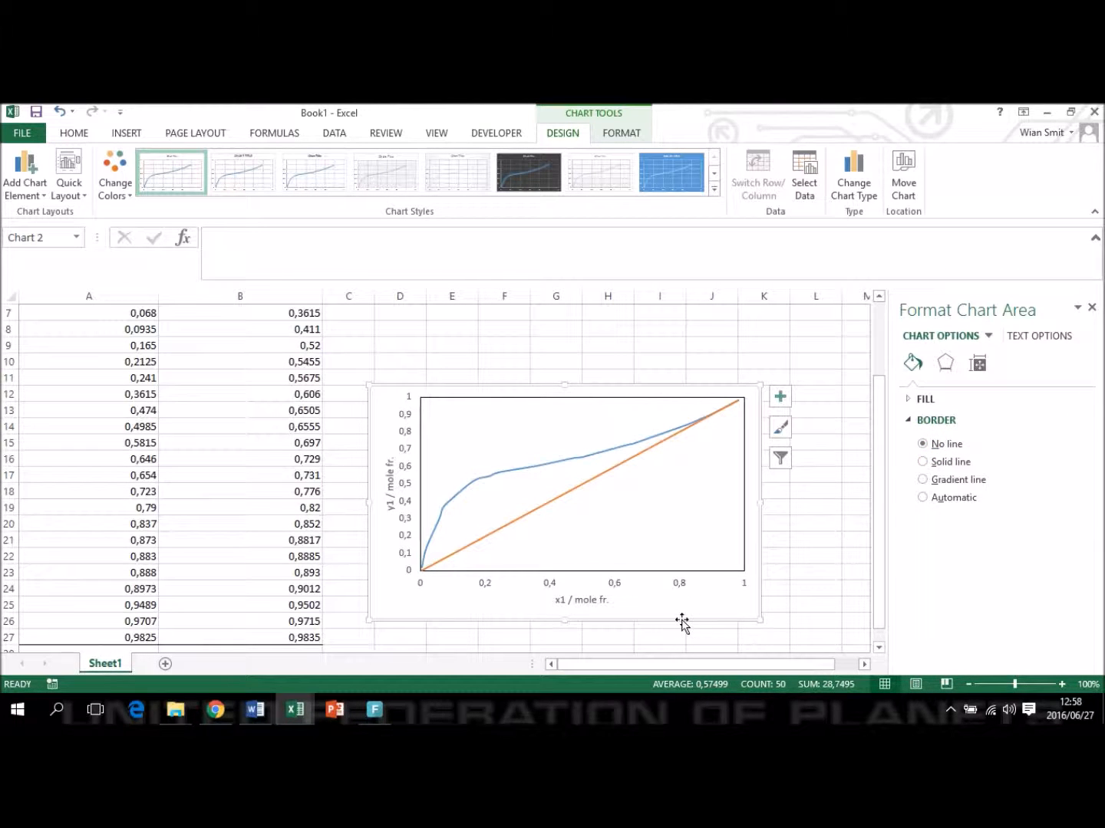
left_click(811, 569)
Step: Copy the chart, switch to the Word document, paste it there and centre it on the page
left_click(690, 610)
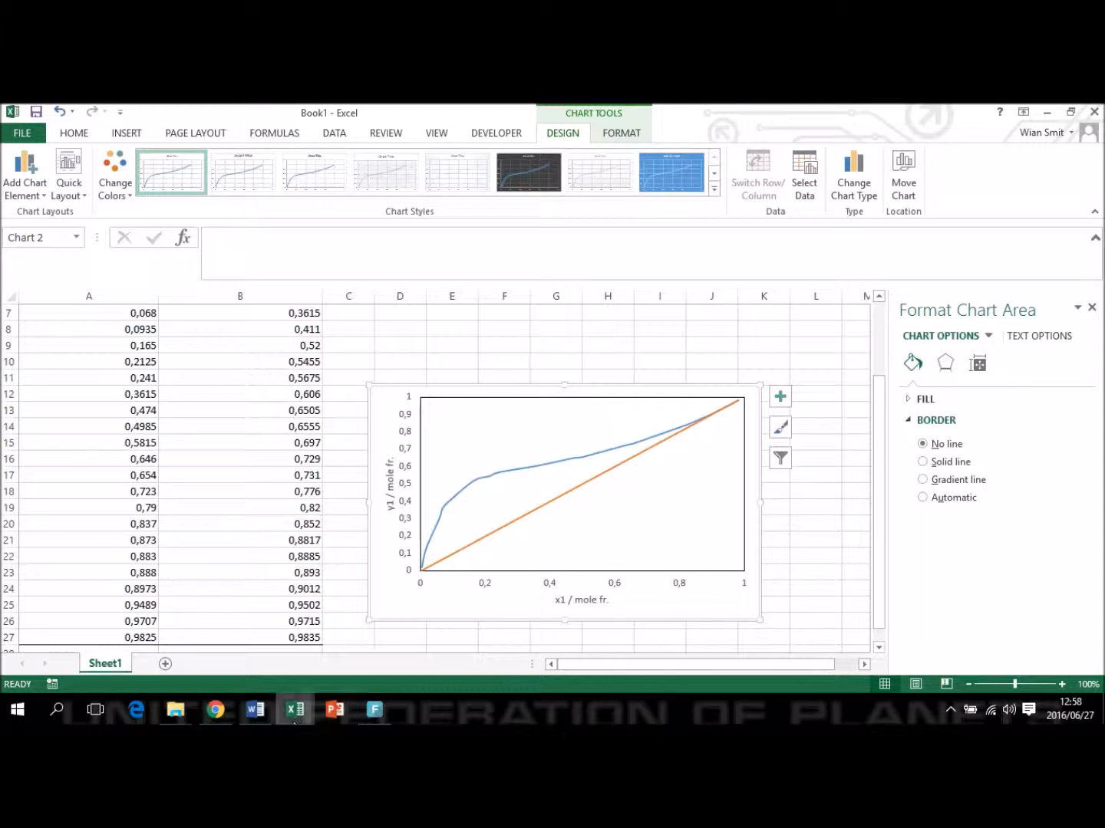
left_click(255, 710)
key("ctrl+v")
left_click(495, 371)
left_click(414, 347)
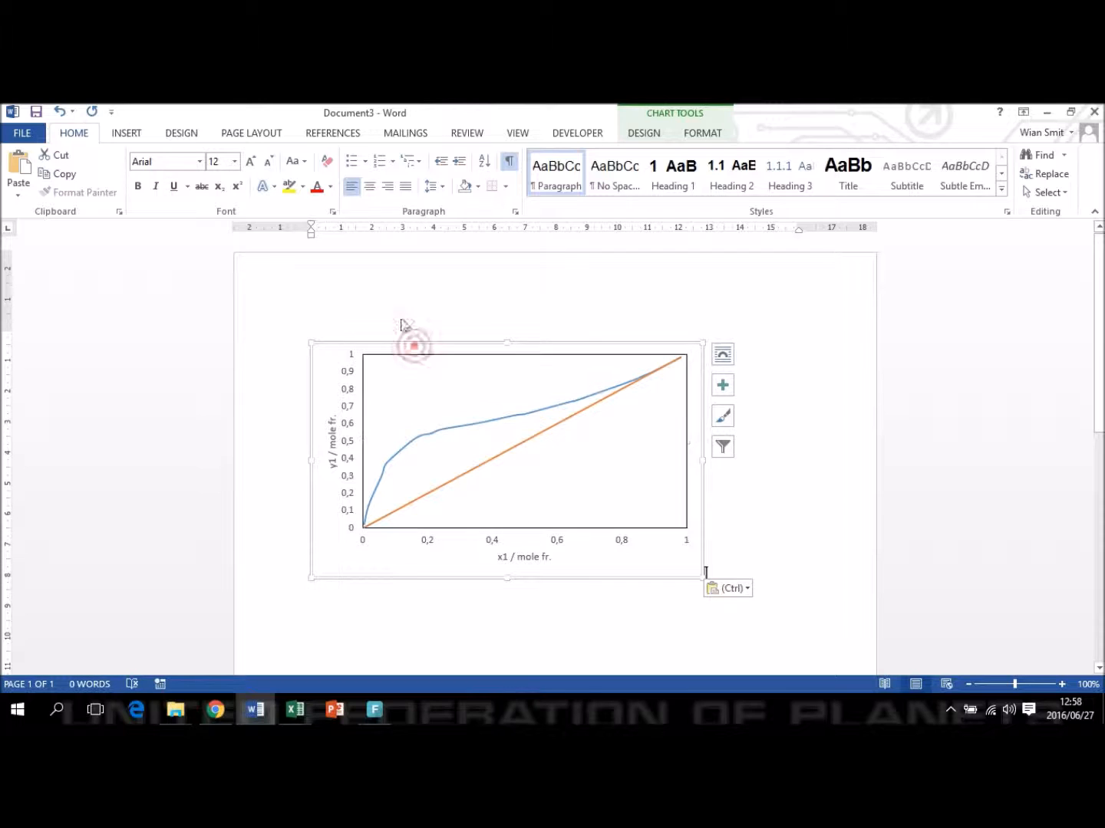
left_click(369, 187)
Step: Insert a caption for the pasted chart with the label Figure, placed below the selected item
right_click(370, 355)
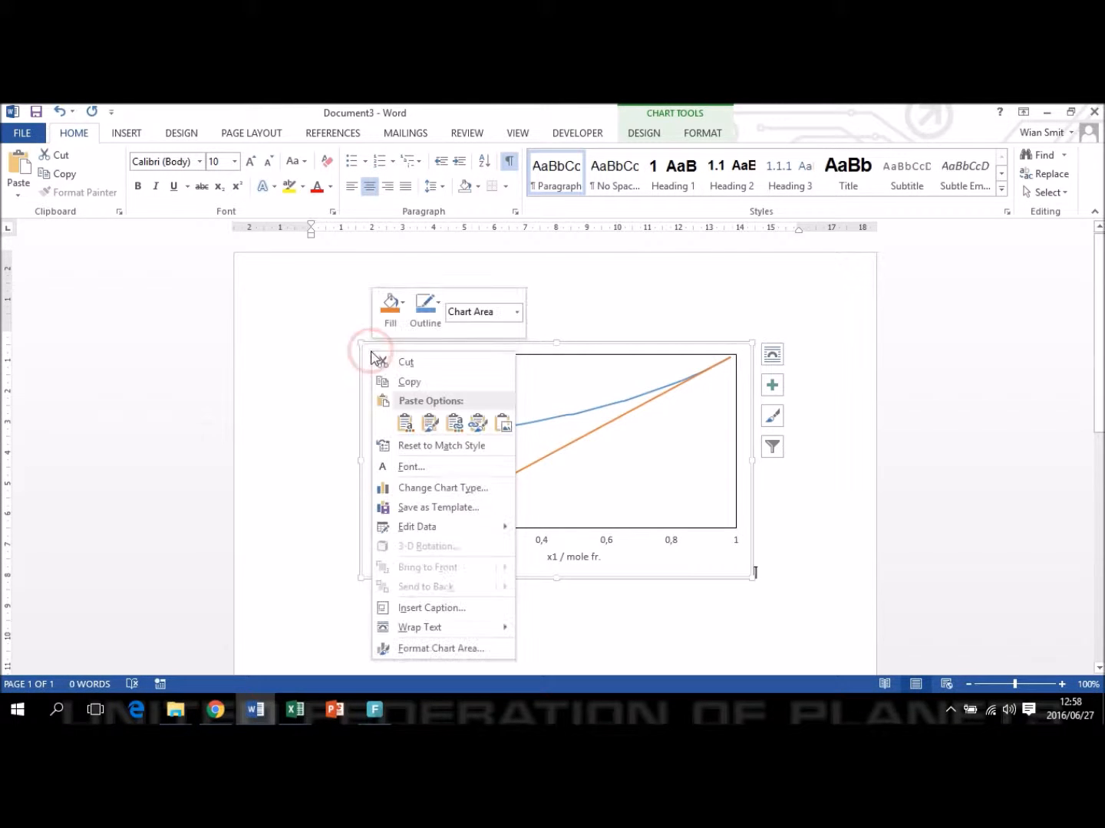
left_click(435, 609)
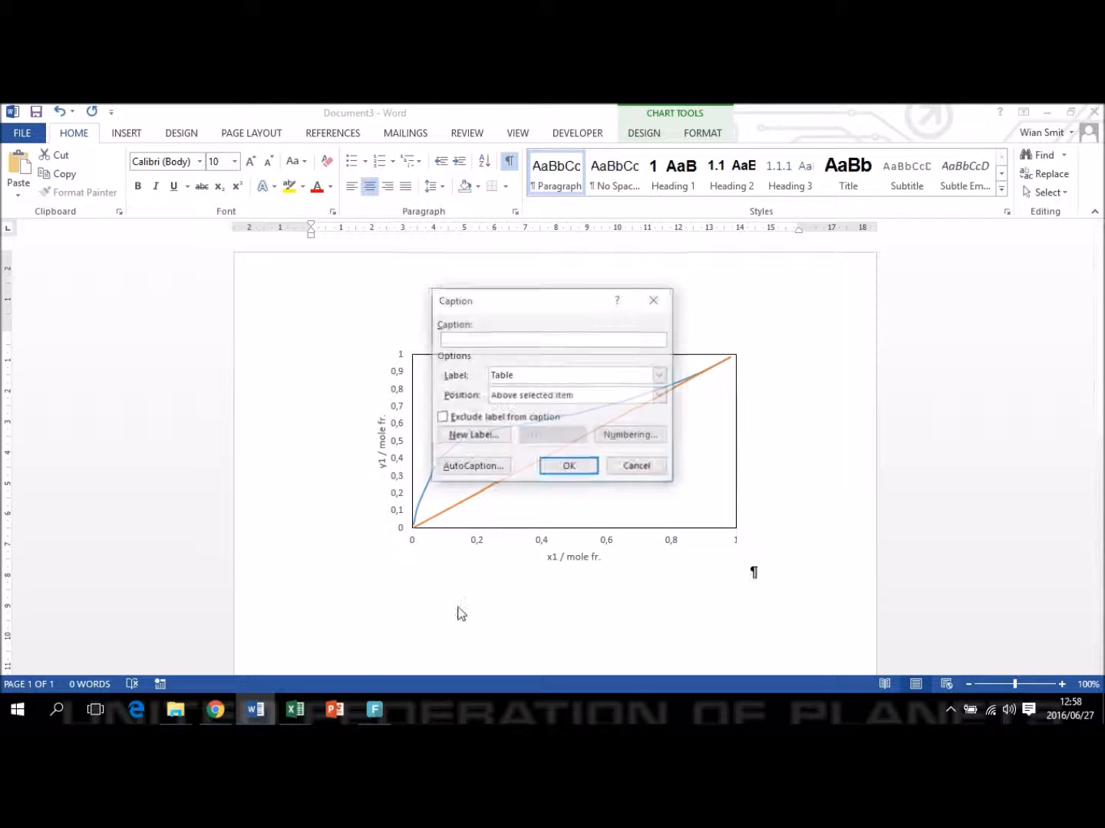
left_click(661, 377)
left_click(520, 403)
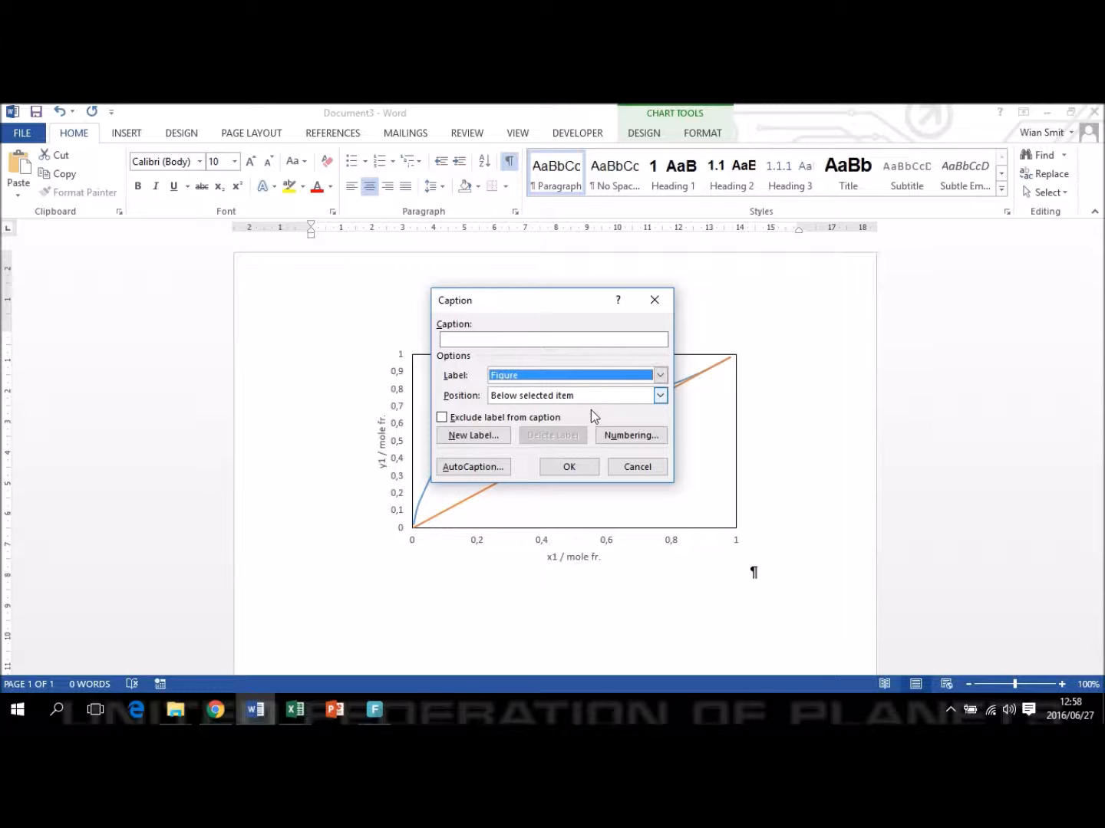
left_click(568, 469)
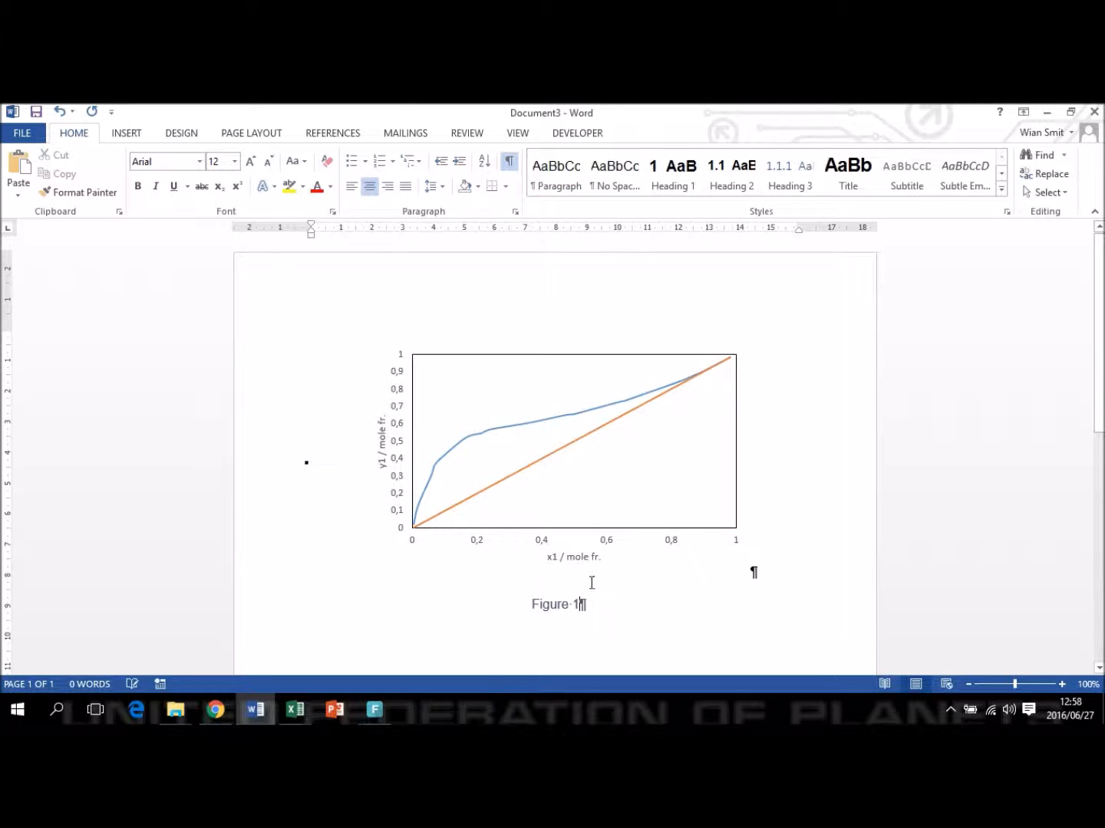
Step: Complete the caption to read "Figure 1: Vapour Liquid Equilibrium data"
type(": ")
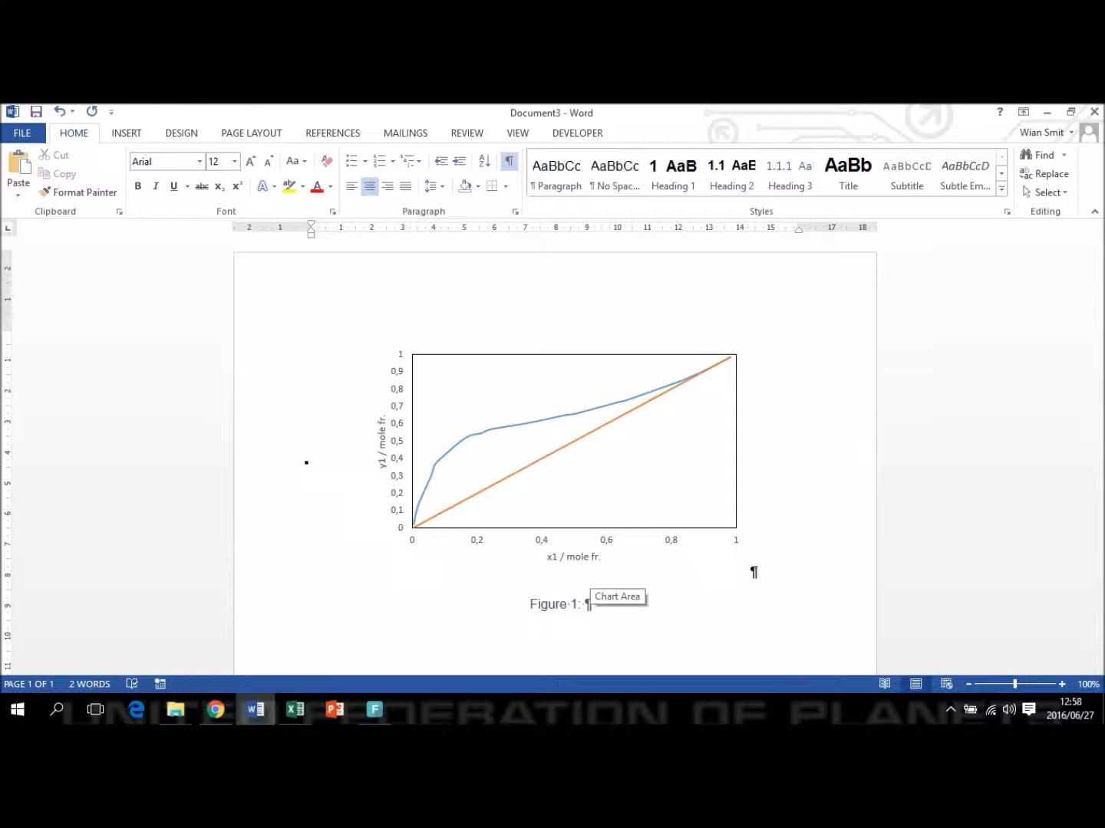
type("Vapou")
type("t")
key("BackSpace")
type("r Liquid E")
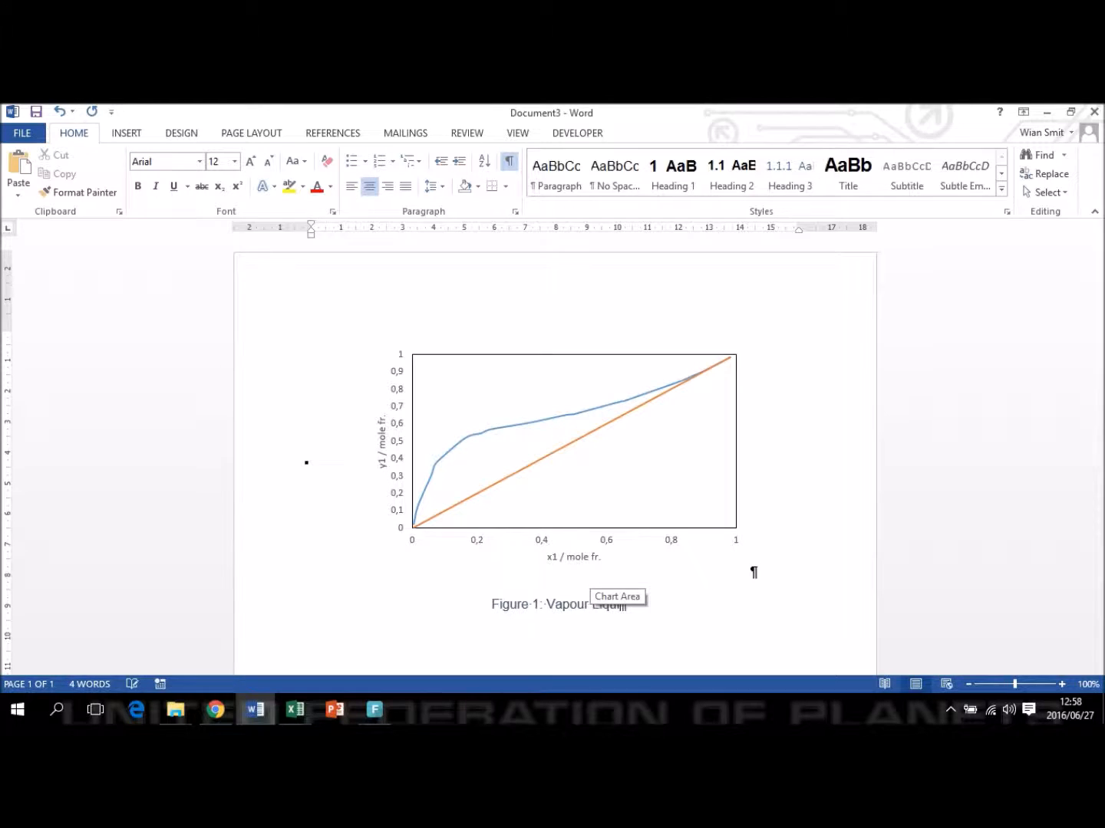
type("quilibri")
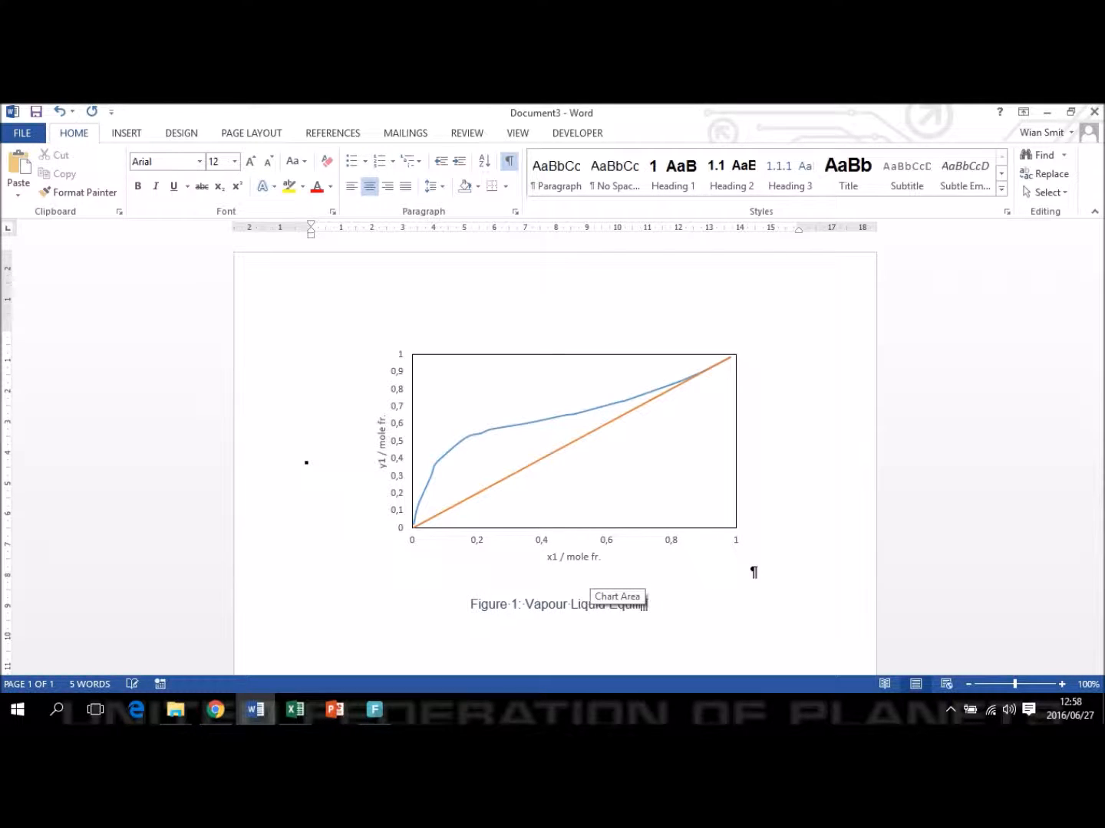
type("um")
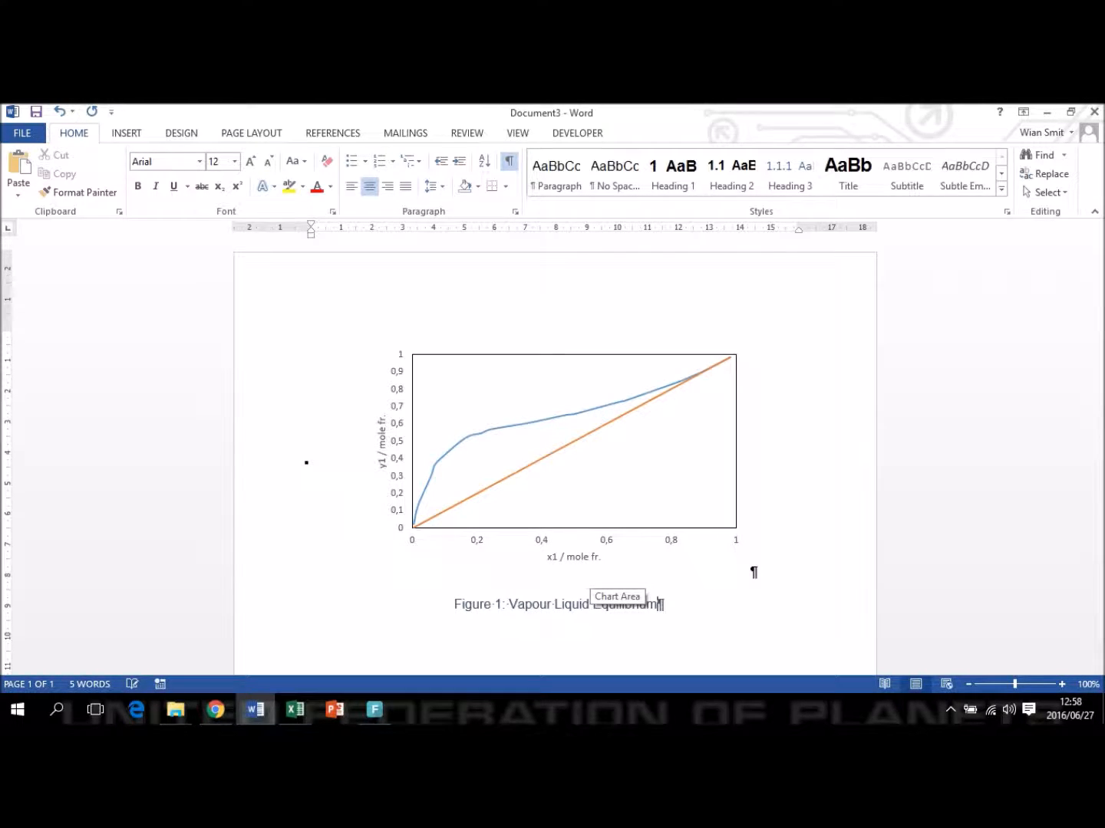
type(" data")
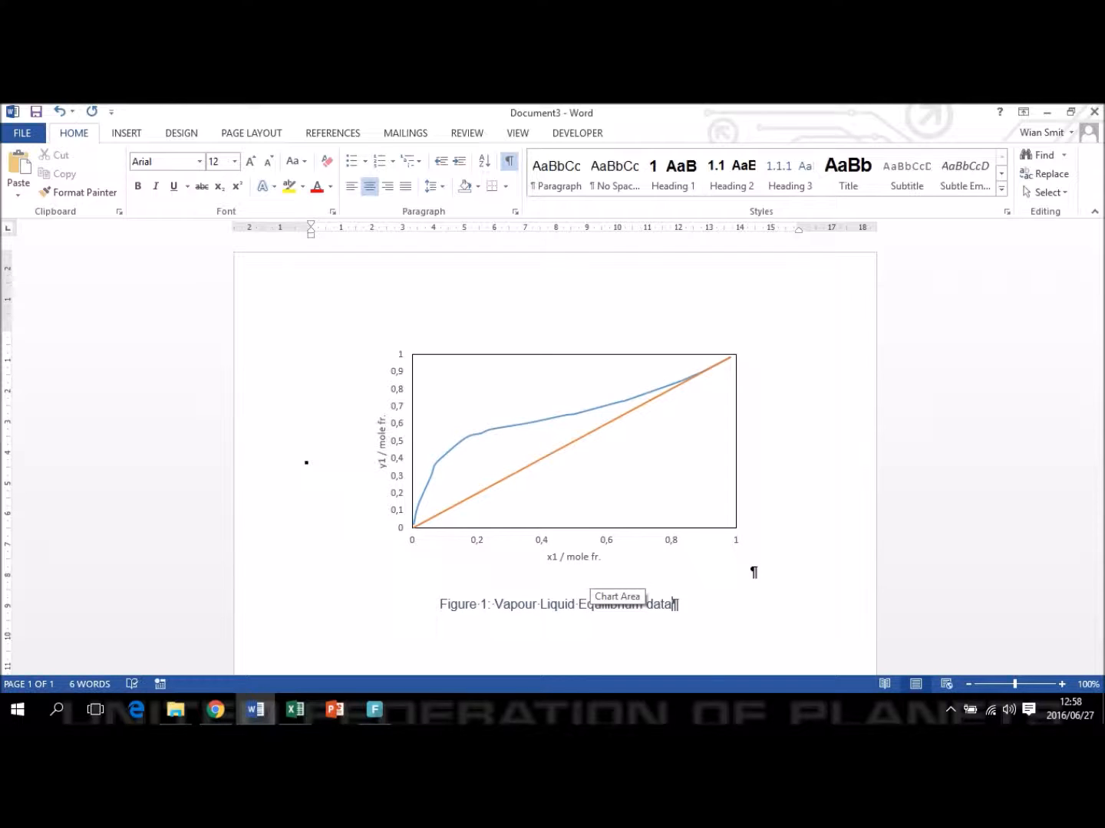